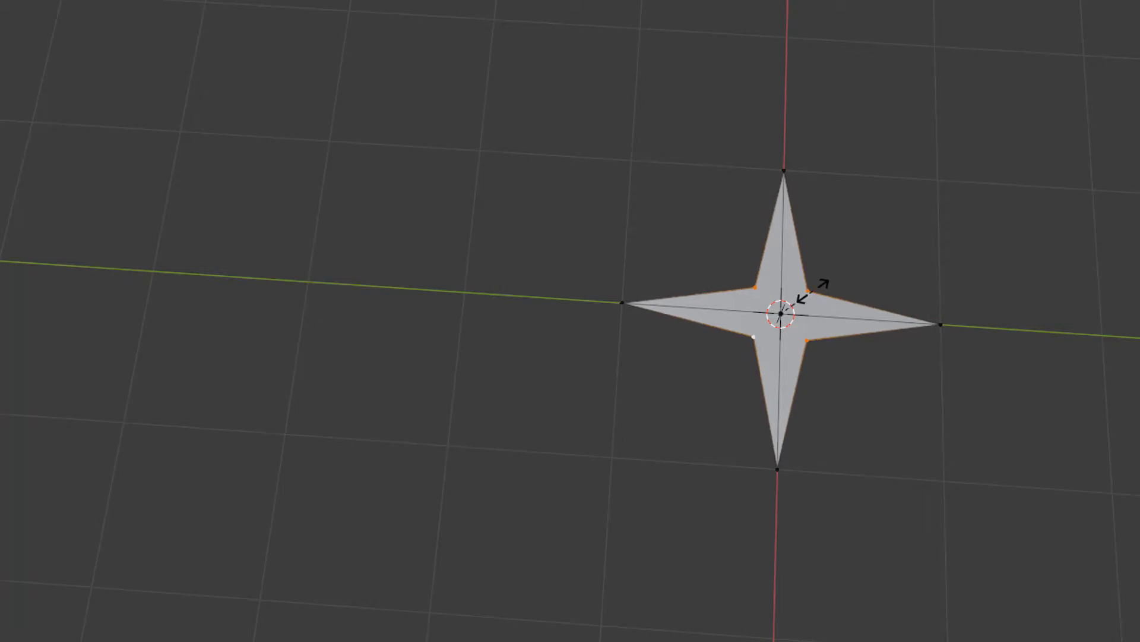
# Step: Add a Solidify modifier to the star-shaped plane to give it thickness
pyautogui.moveTo(870, 409); pyautogui.dragTo(828, 281, button='middle')
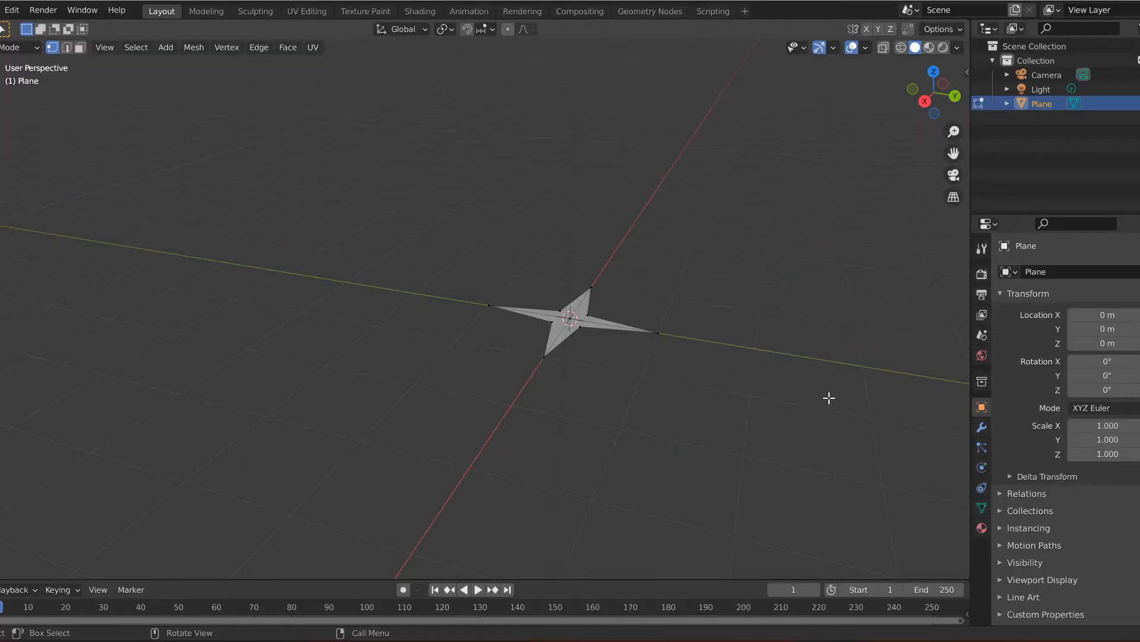
pyautogui.click(980, 428)
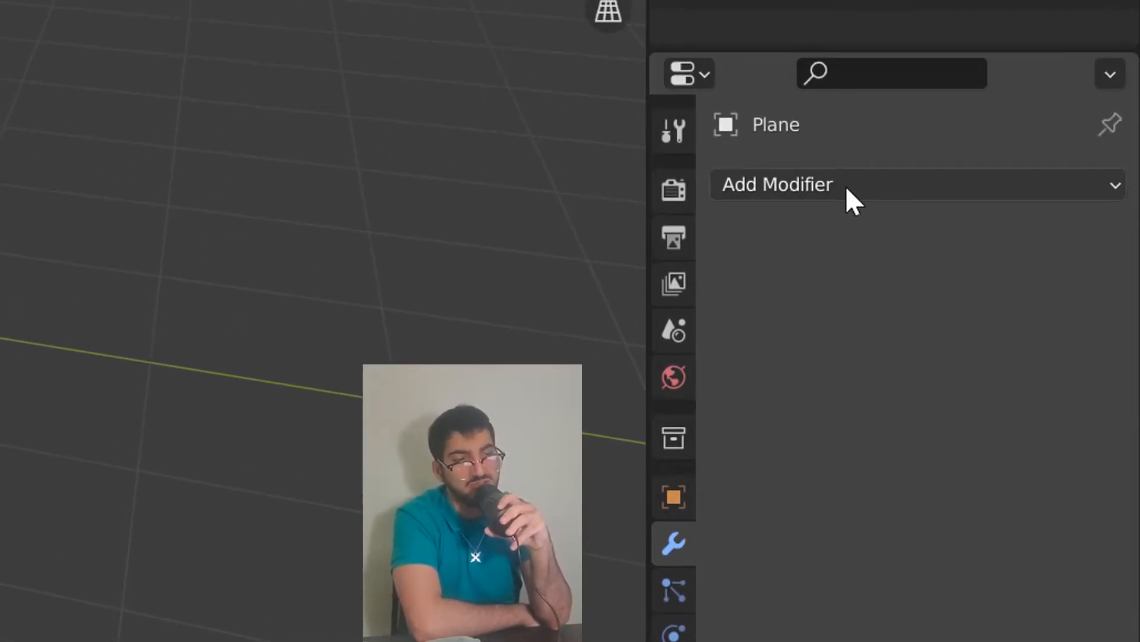
pyautogui.click(846, 186)
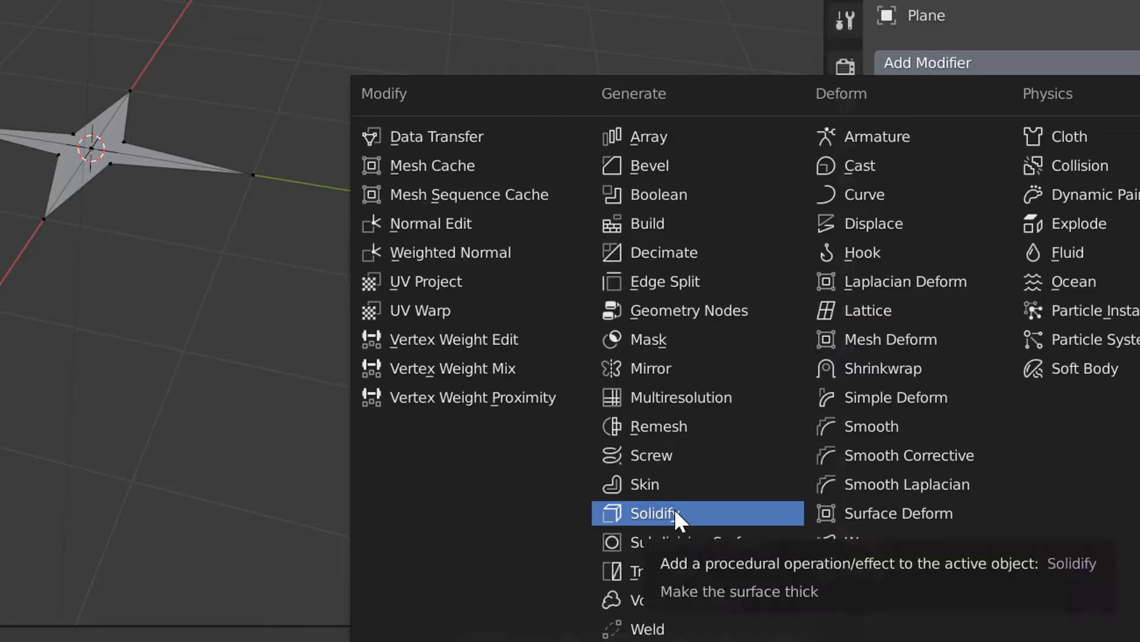
pyautogui.click(383, 416)
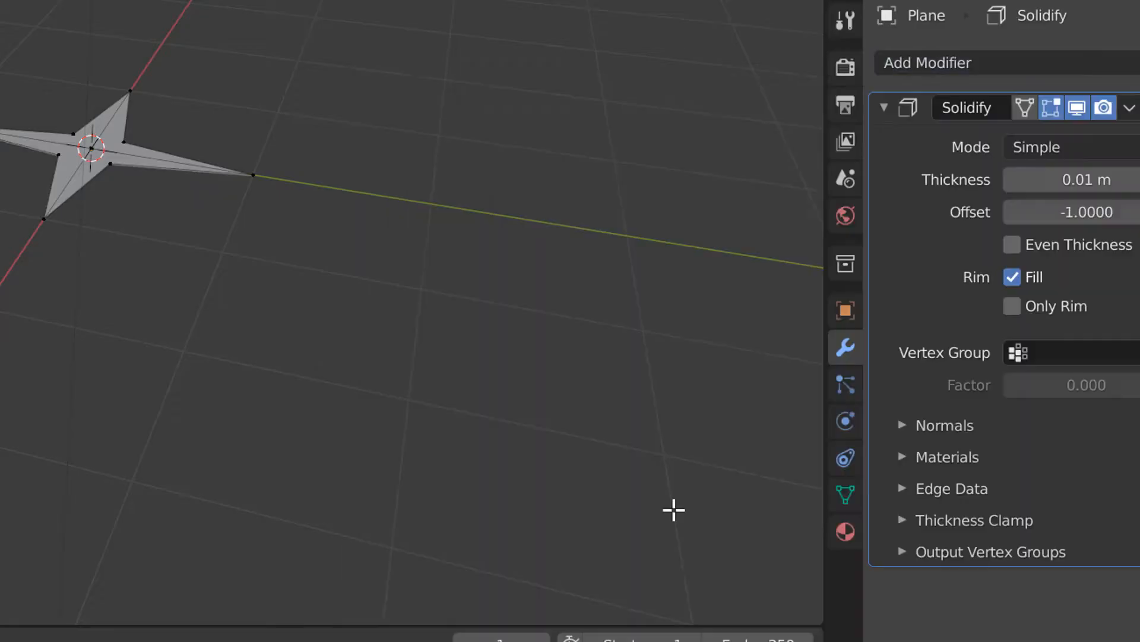
pyautogui.scroll(4, 651, 348)
pyautogui.moveTo(651, 349); pyautogui.dragTo(526, 303, button='middle')
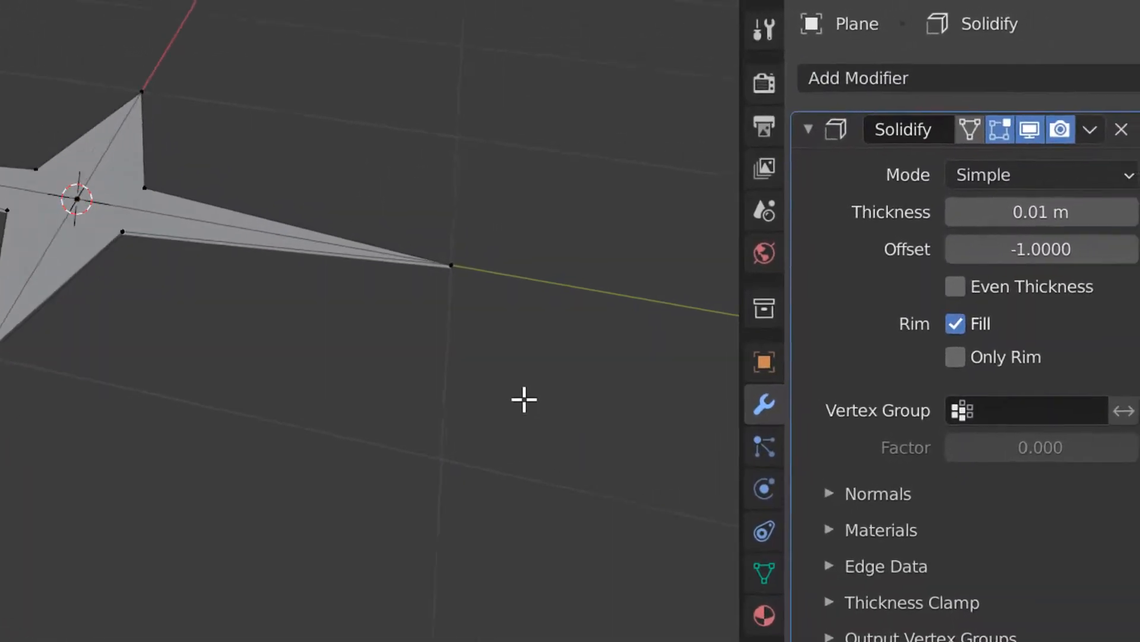
pyautogui.moveTo(173, 440); pyautogui.dragTo(163, 438, button='middle')
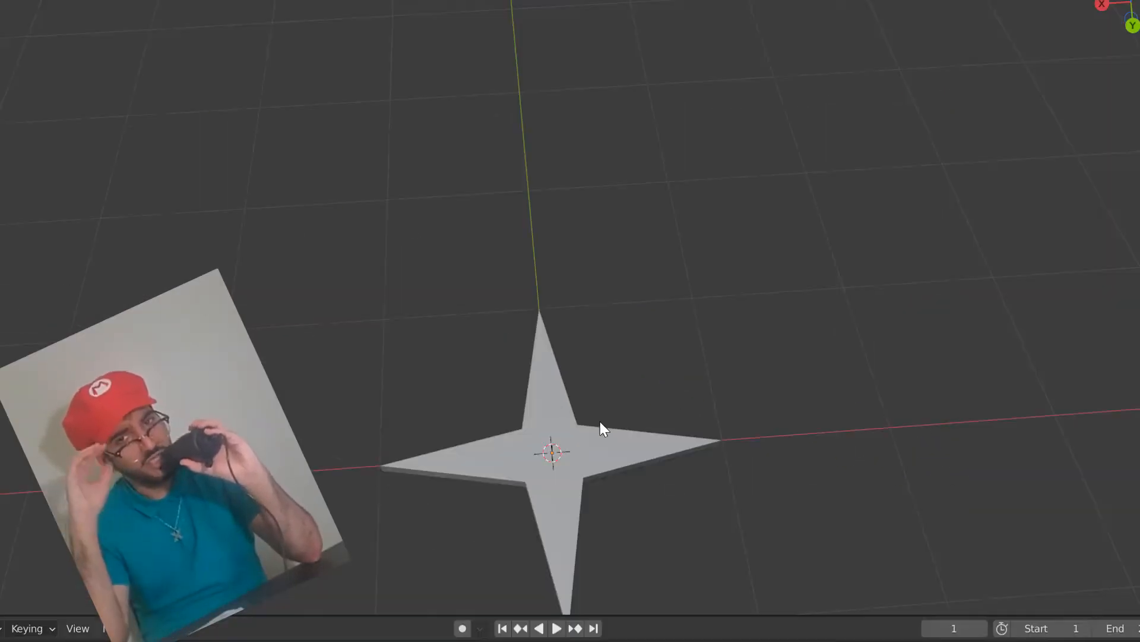
pyautogui.scroll(-2, 600, 422)
pyautogui.moveTo(616, 450); pyautogui.dragTo(592, 417, button='middle')
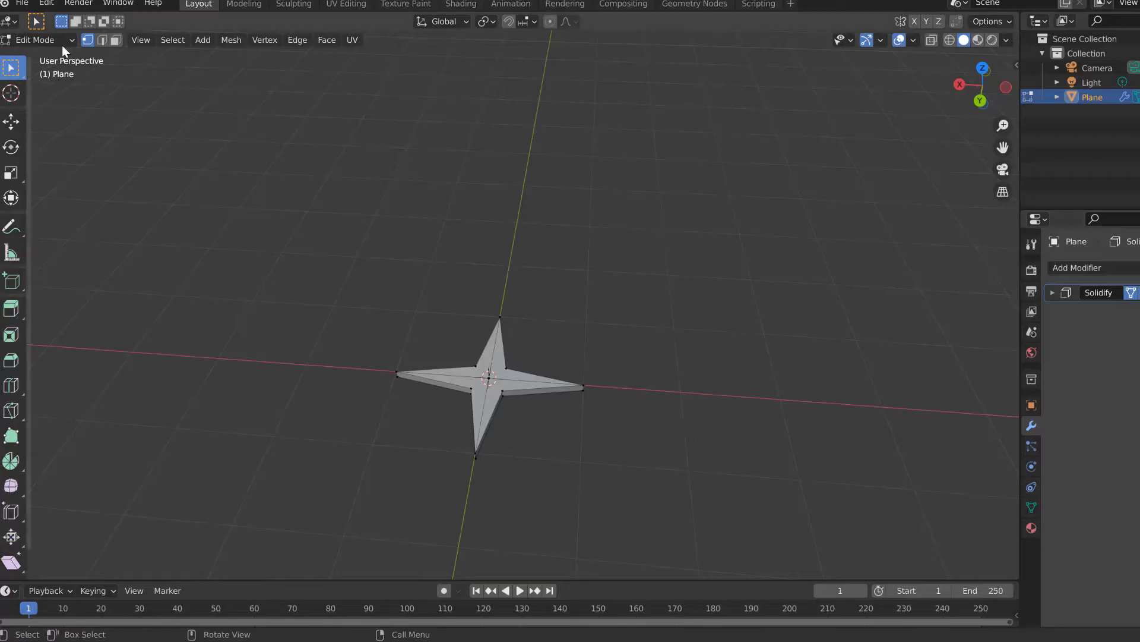
# Step: Leave mesh editing for Object Mode and add an ico sphere with 1 subdivision
pyautogui.click(59, 40)
pyautogui.click(61, 55)
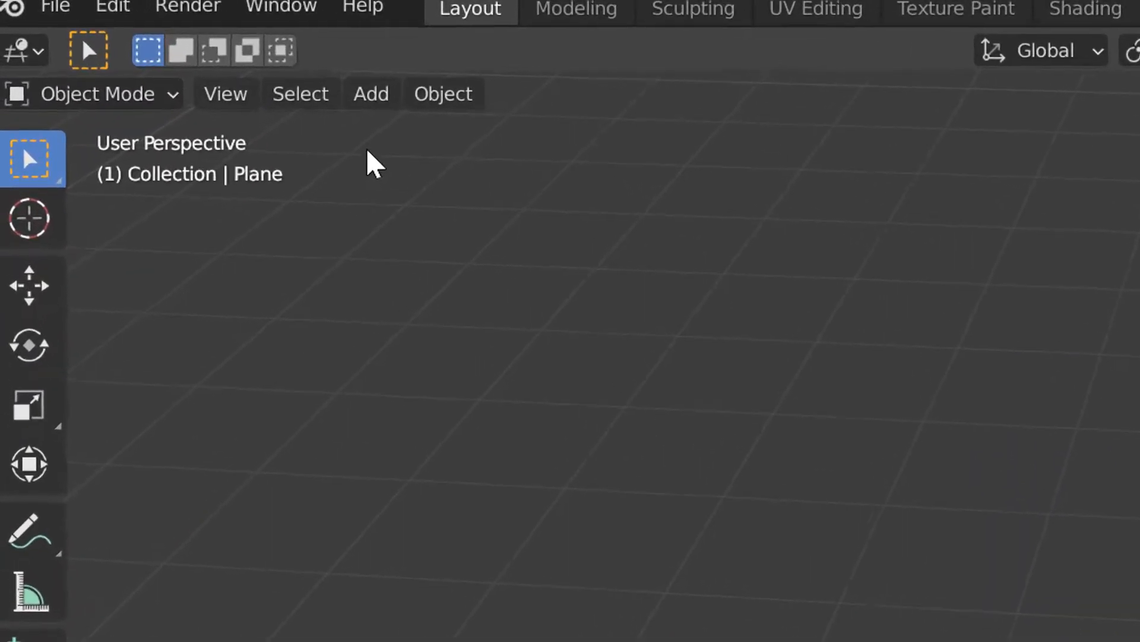
pyautogui.click(423, 111)
pyautogui.moveTo(452, 155)
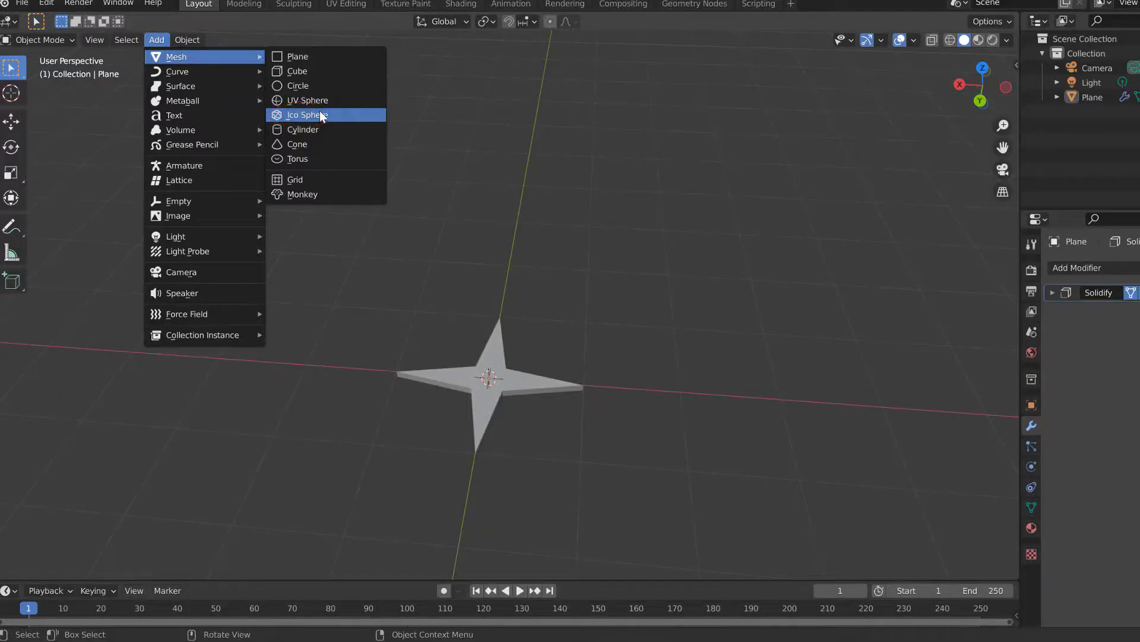
pyautogui.click(321, 116)
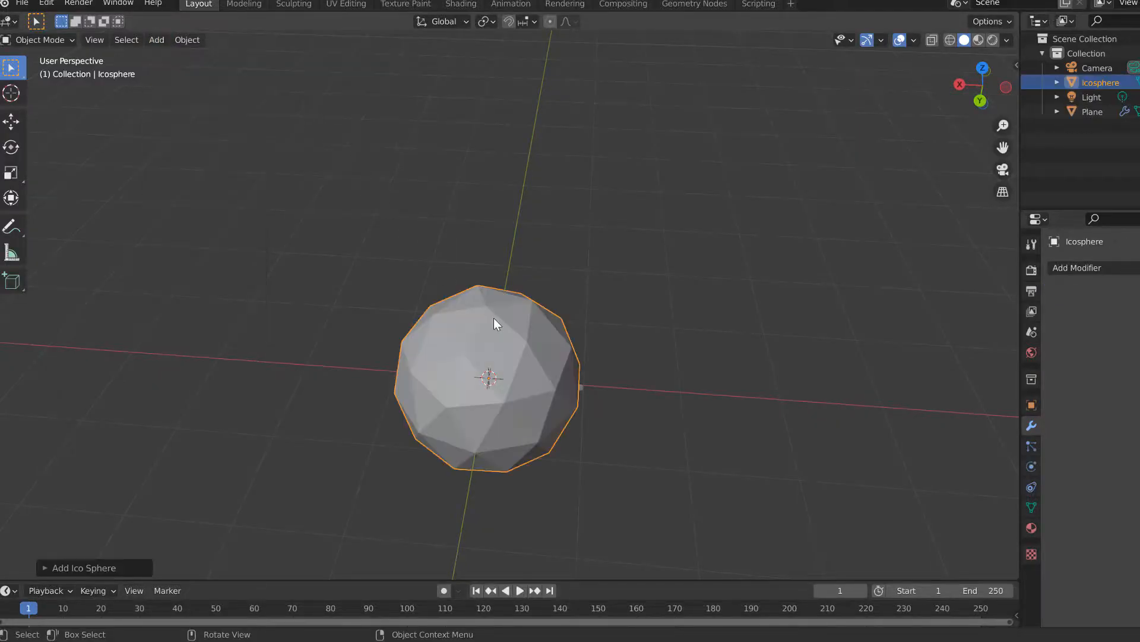
pyautogui.click(126, 566)
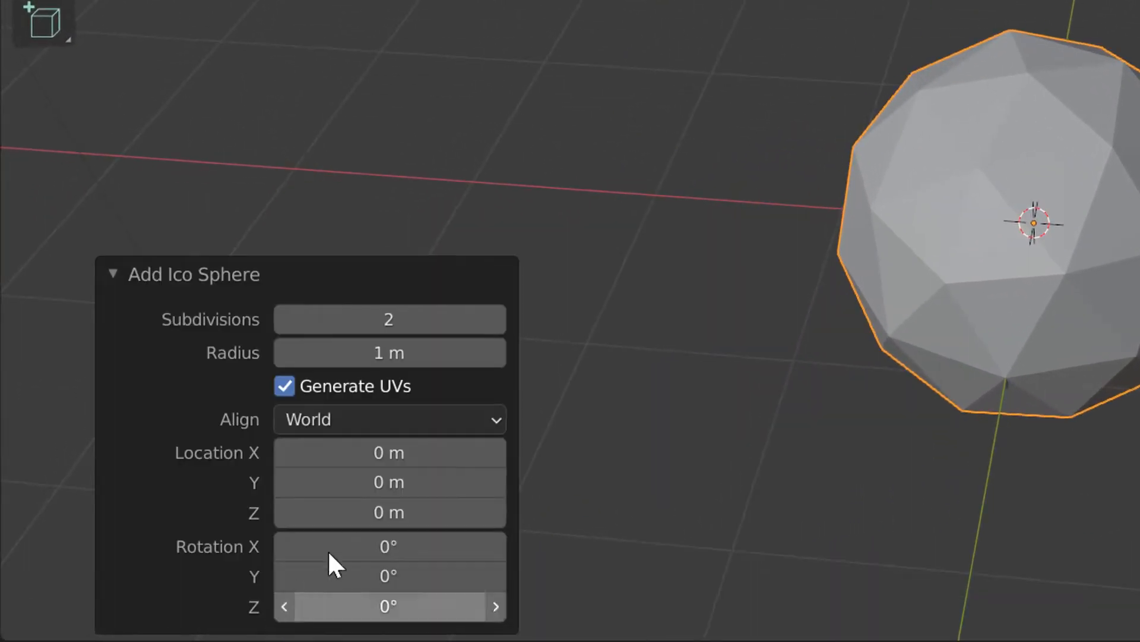
pyautogui.moveTo(389, 319); pyautogui.dragTo(364, 321)
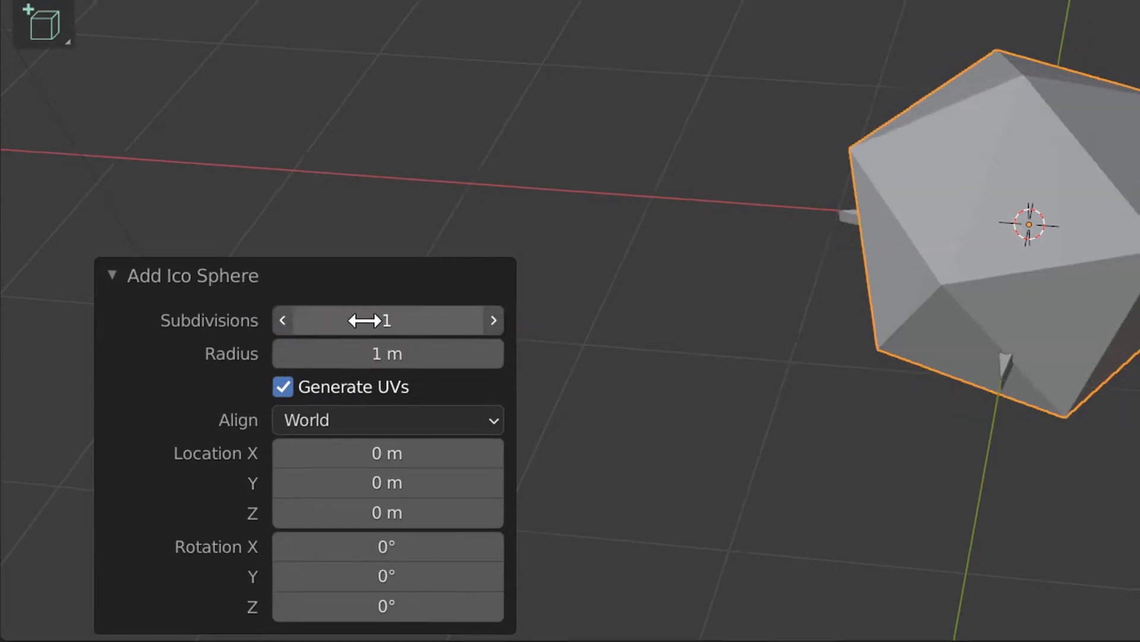
# Step: Move the icosphere clear of the star, about 2.77 m along X and 0.39 m along Z
pyautogui.press('g')
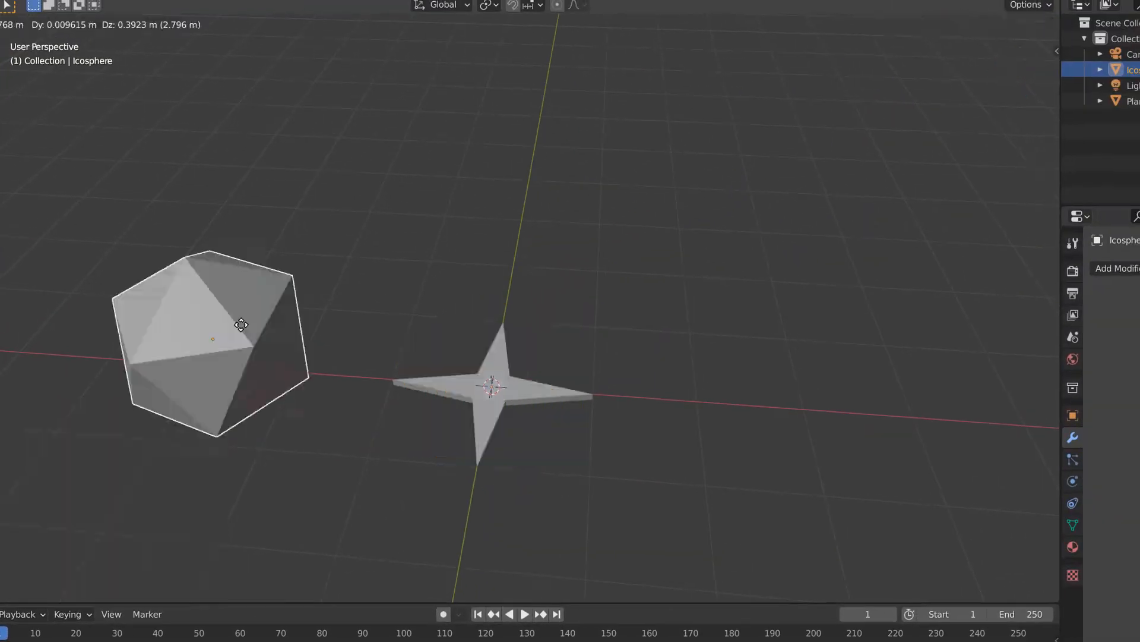
pyautogui.click(240, 324)
pyautogui.moveTo(331, 395); pyautogui.dragTo(312, 333, button='middle')
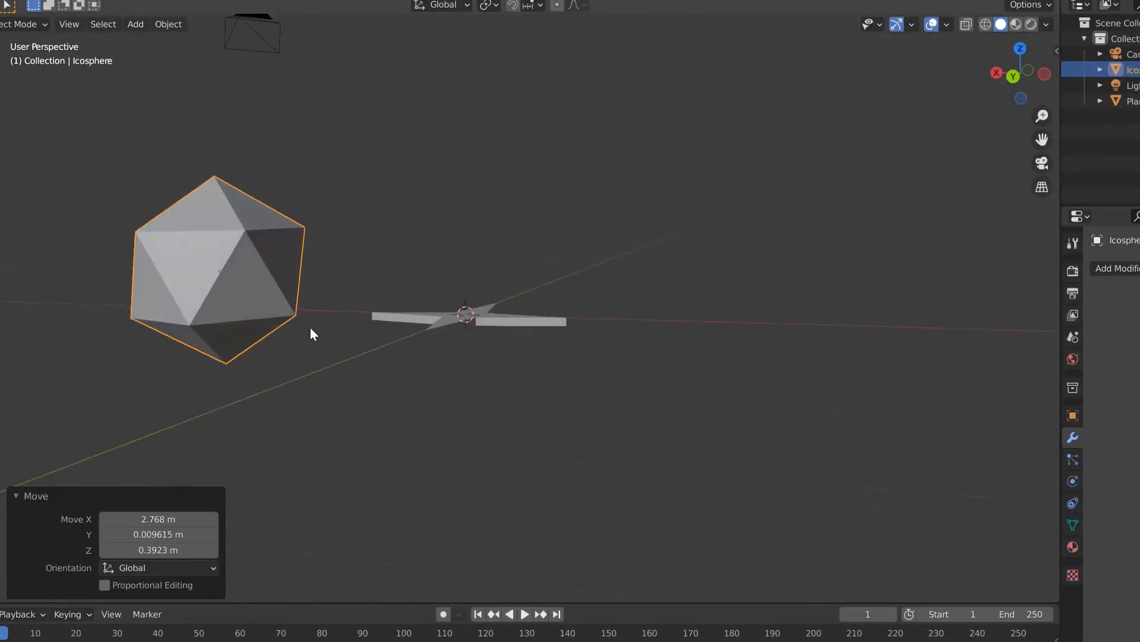
pyautogui.moveTo(466, 426); pyautogui.dragTo(438, 346, button='middle')
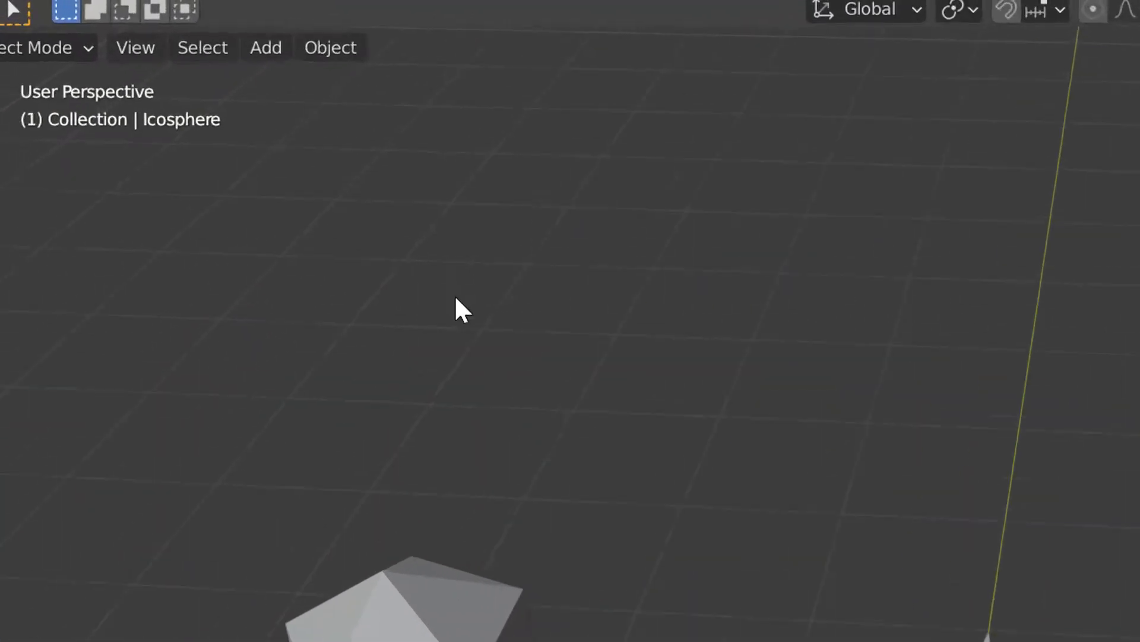
# Step: Add a UV sphere, place it above the star beside the icosphere, scale it to about 1.033, and deselect it
pyautogui.click(328, 68)
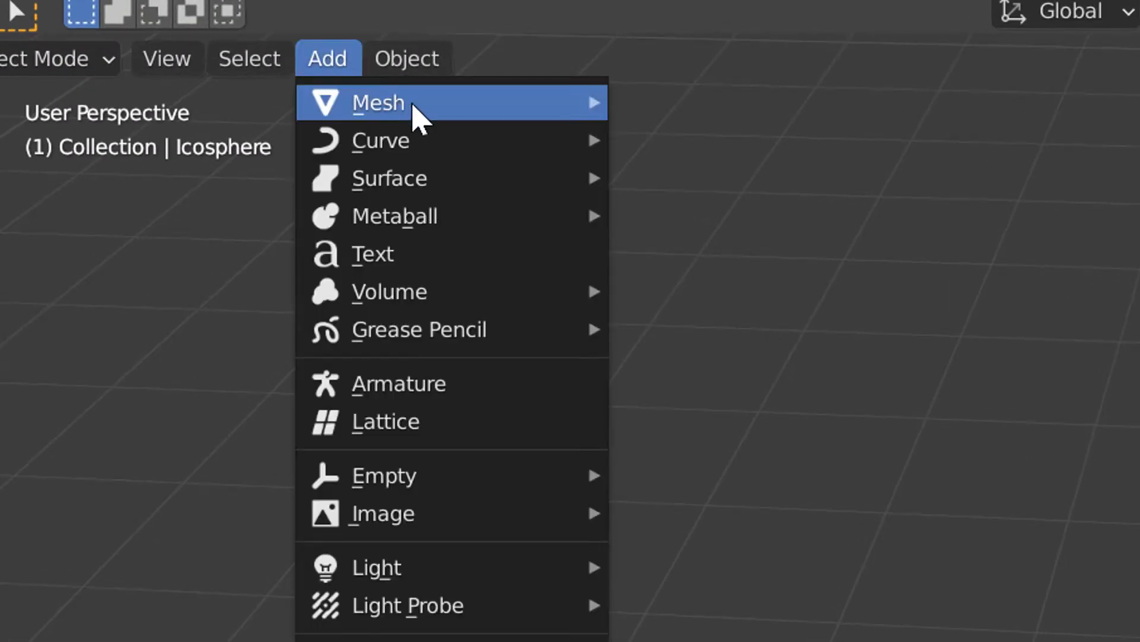
pyautogui.moveTo(601, 118)
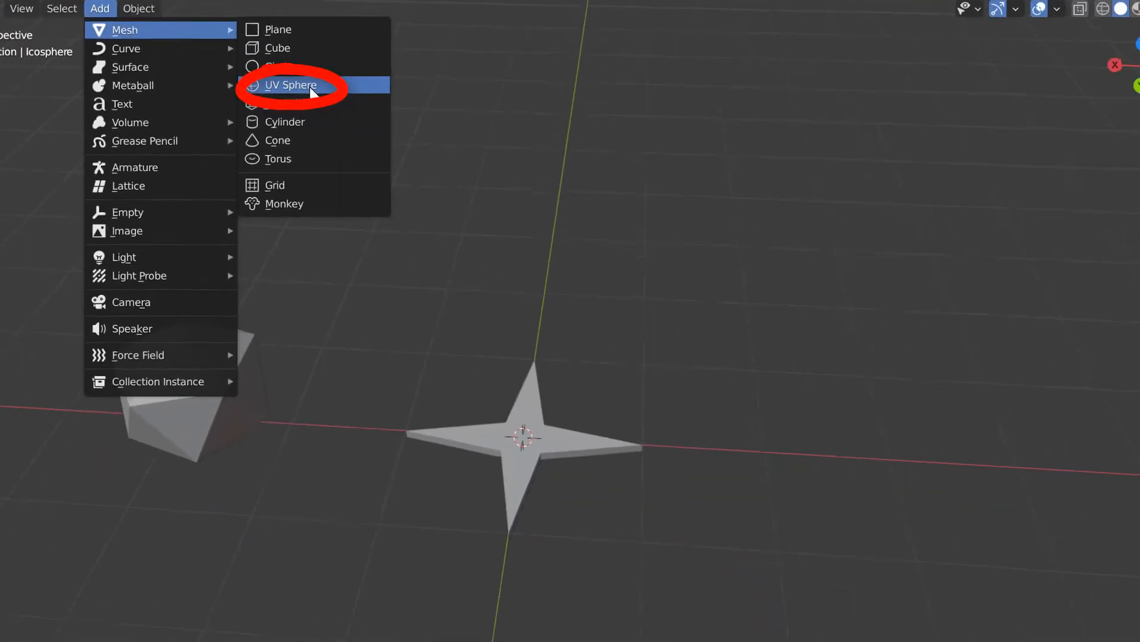
pyautogui.click(311, 86)
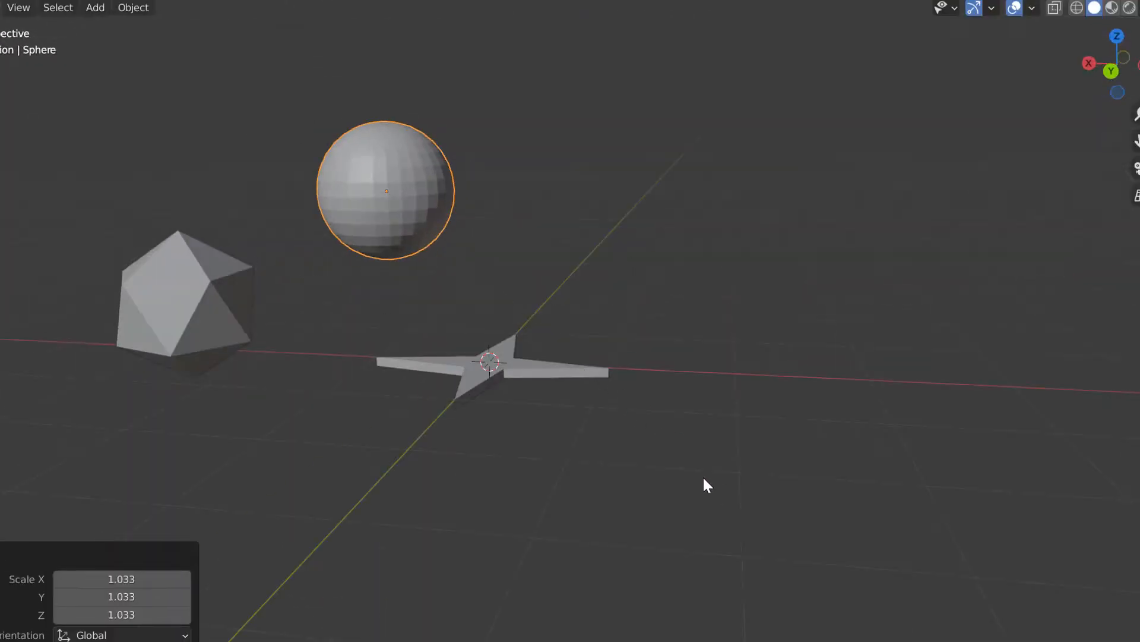
pyautogui.click(569, 521)
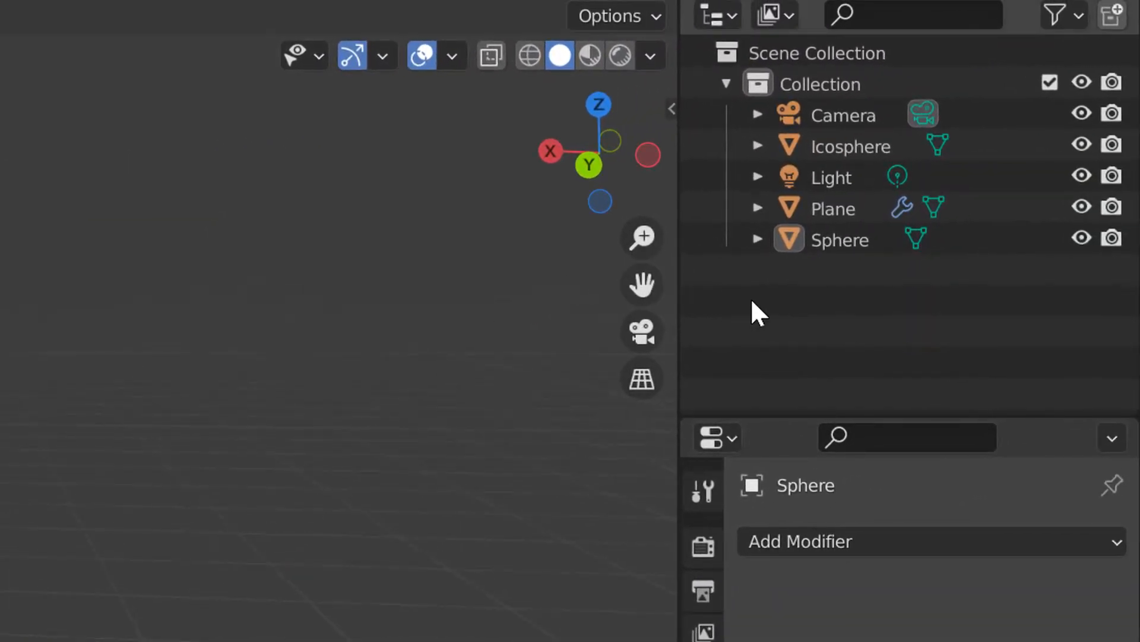
# Step: Create a new collection and move the Icosphere, Light, Plane and Sphere into it
pyautogui.rightClick(818, 292)
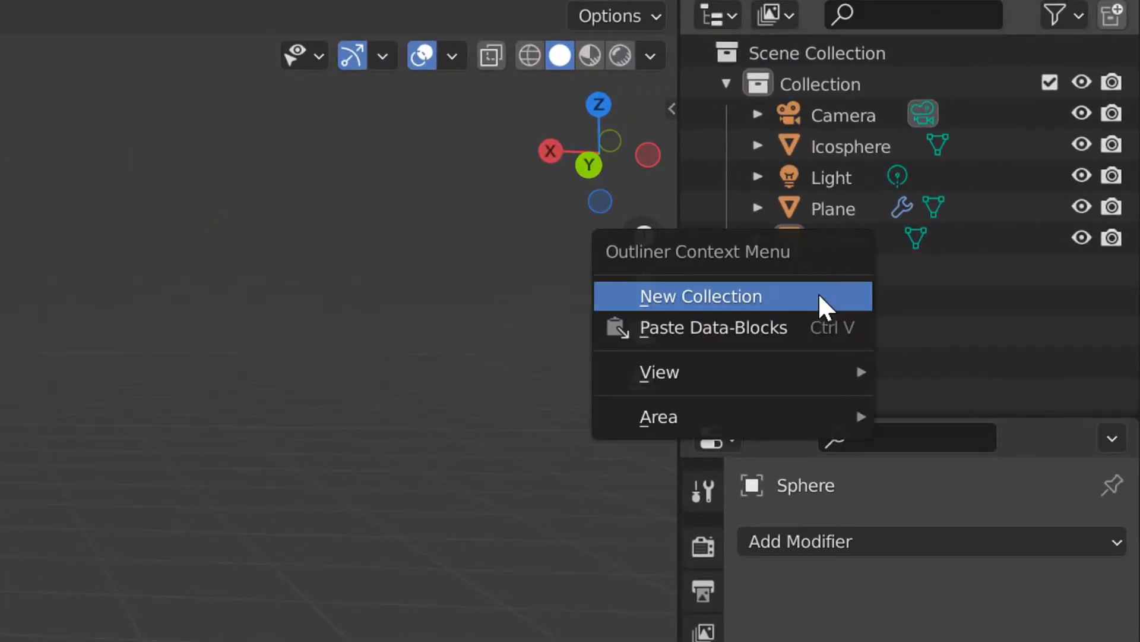
pyautogui.click(818, 295)
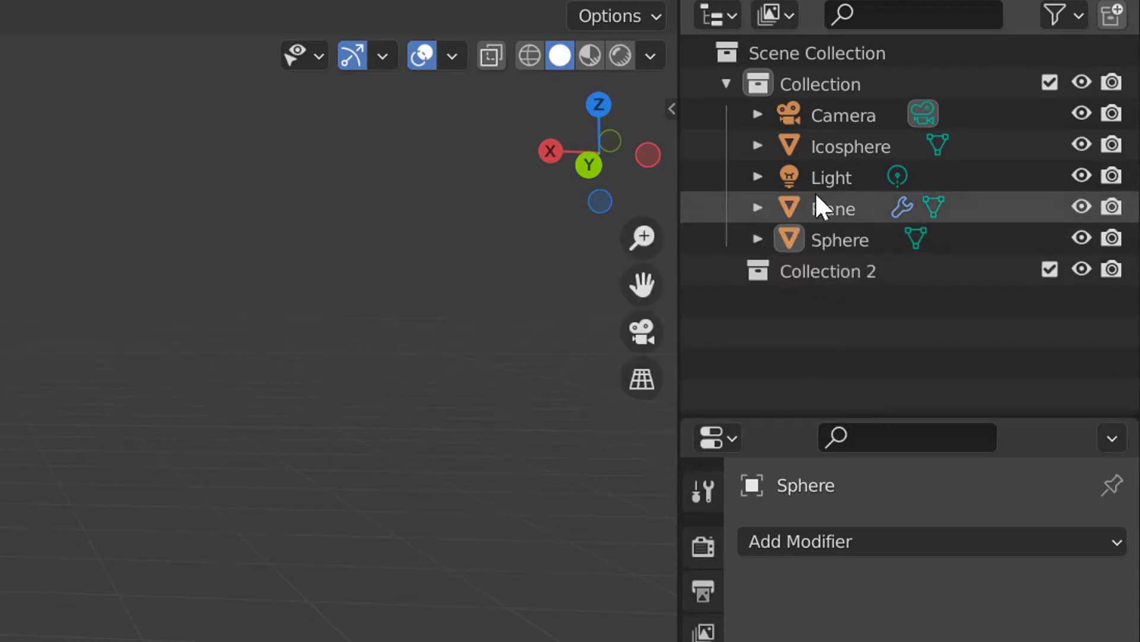
pyautogui.click(853, 151)
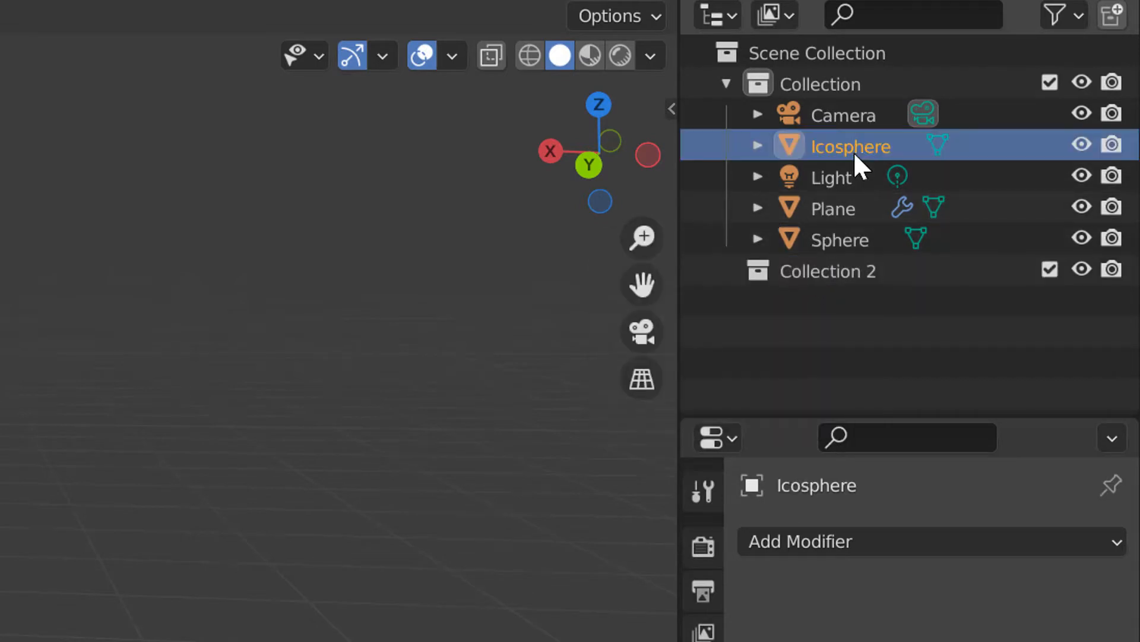
pyautogui.keyDown('shift'); pyautogui.click(844, 216); pyautogui.keyUp('shift')
pyautogui.keyDown('shift'); pyautogui.click(843, 236); pyautogui.keyUp('shift')
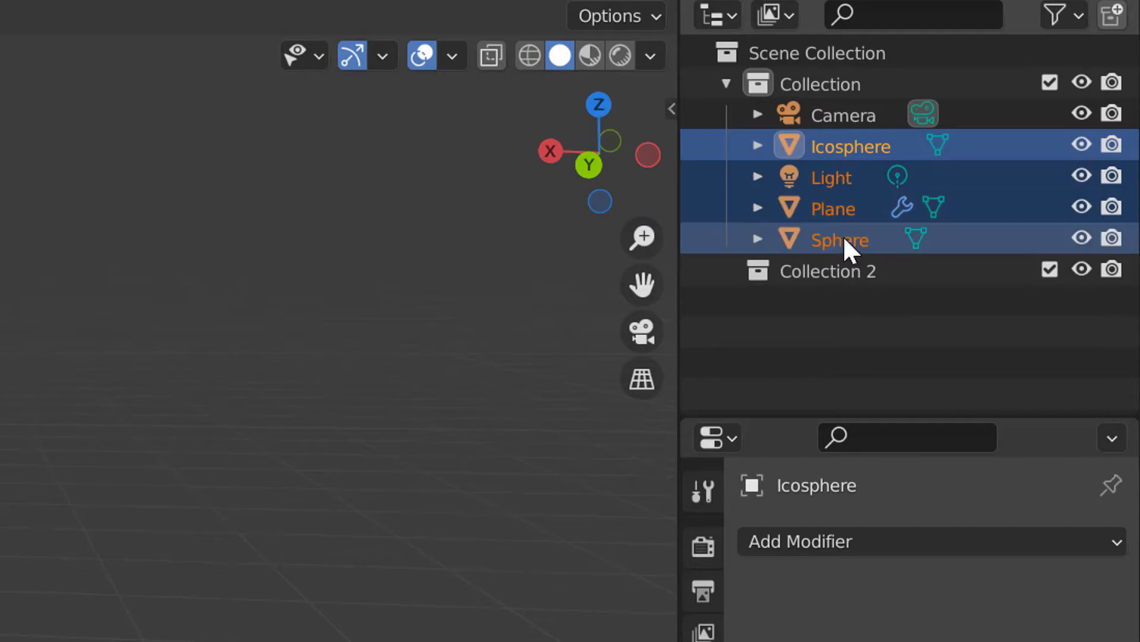
pyautogui.moveTo(828, 158); pyautogui.dragTo(788, 271)
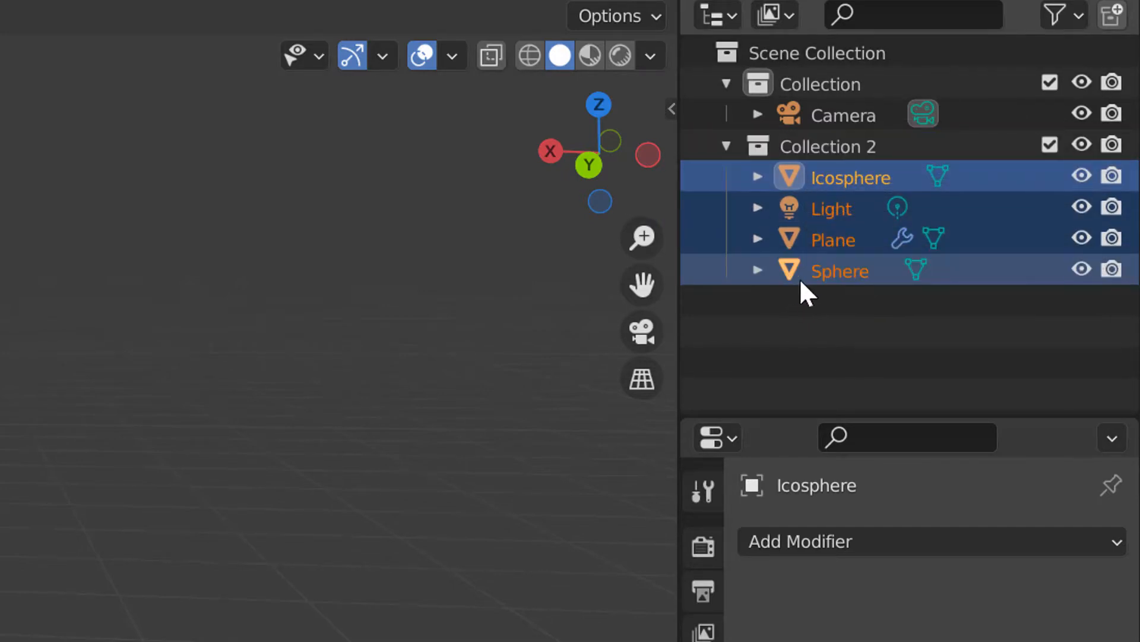
# Step: Move the Light from Collection 2 back into the original Collection with the Camera
pyautogui.click(838, 237)
pyautogui.click(834, 208)
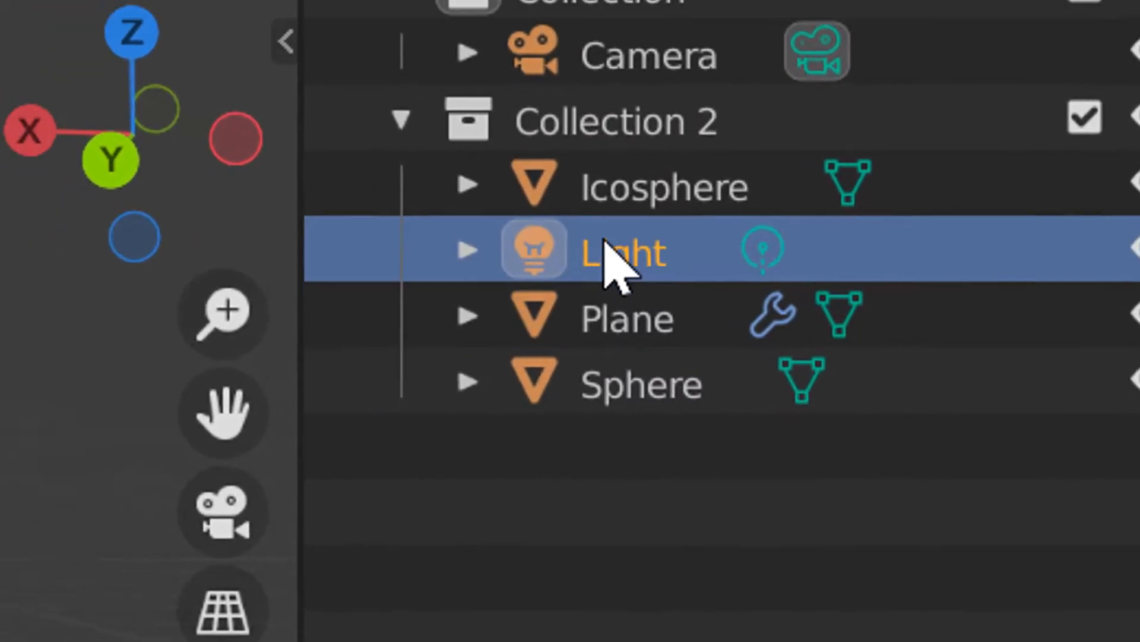
pyautogui.moveTo(527, 239); pyautogui.dragTo(490, 80)
pyautogui.moveTo(708, 344); pyautogui.dragTo(711, 329)
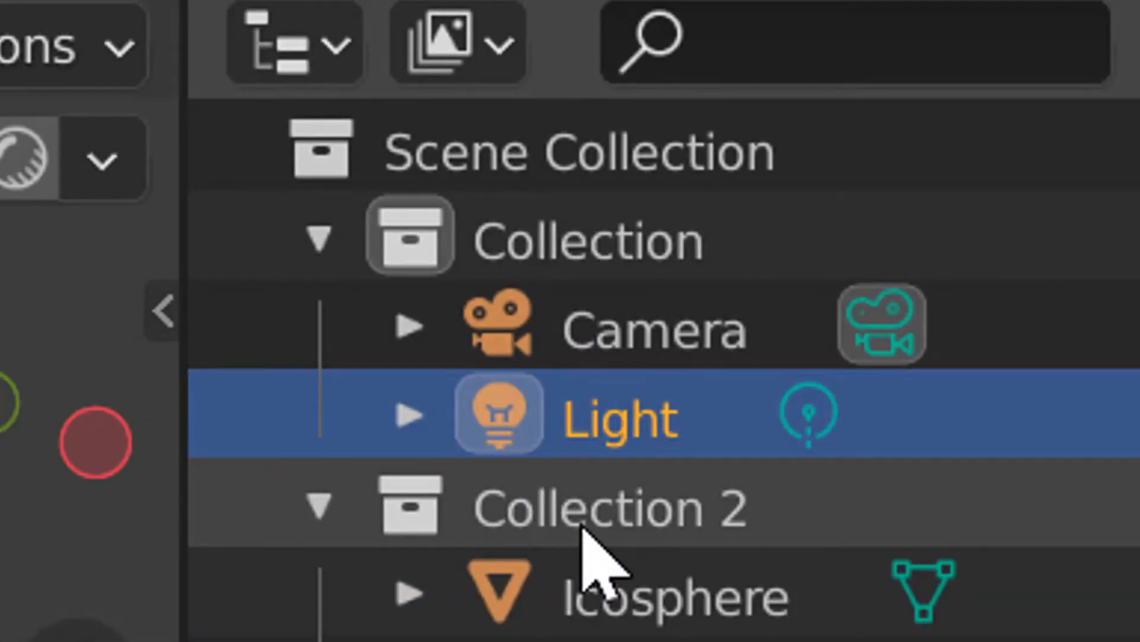
# Step: Rename Collection 2 as "particles"
pyautogui.click(583, 511)
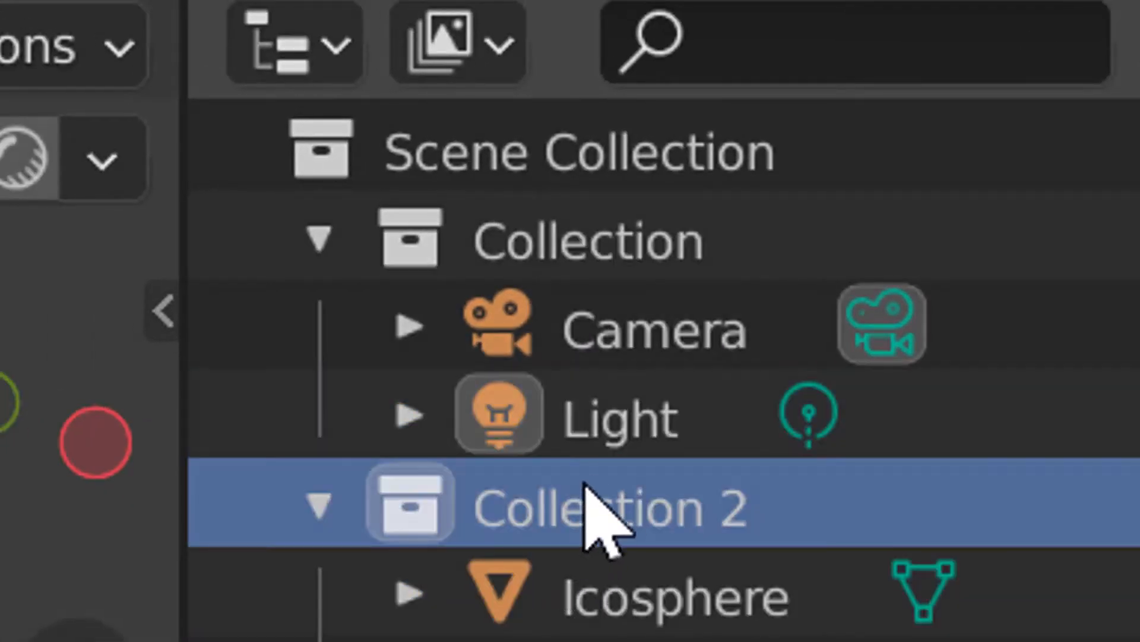
pyautogui.doubleClick(600, 490)
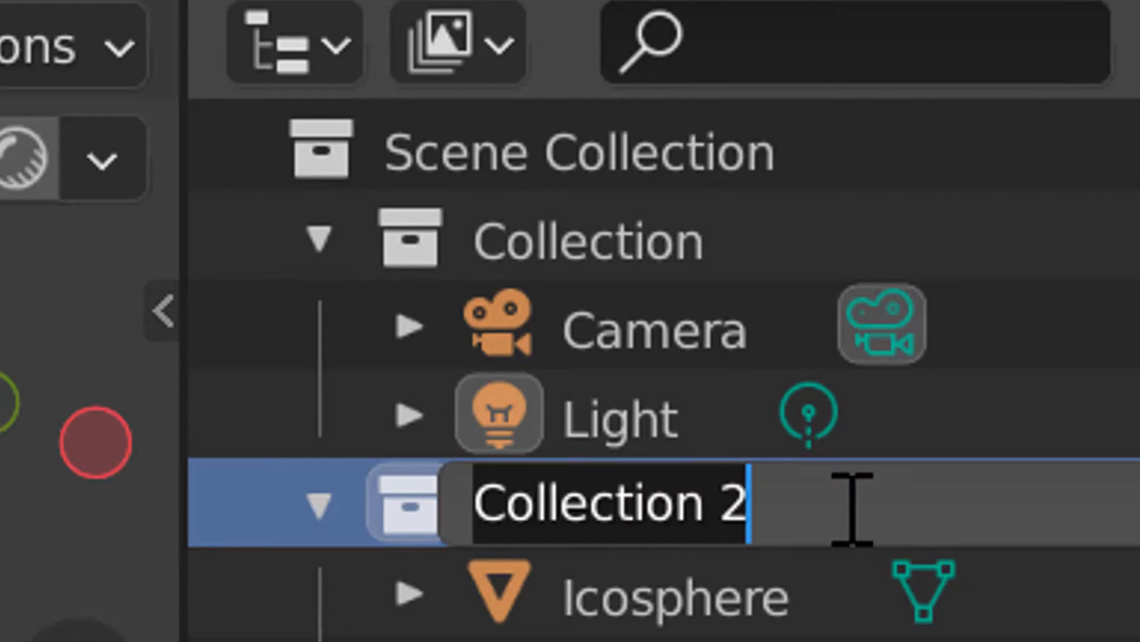
pyautogui.press('BackSpace')
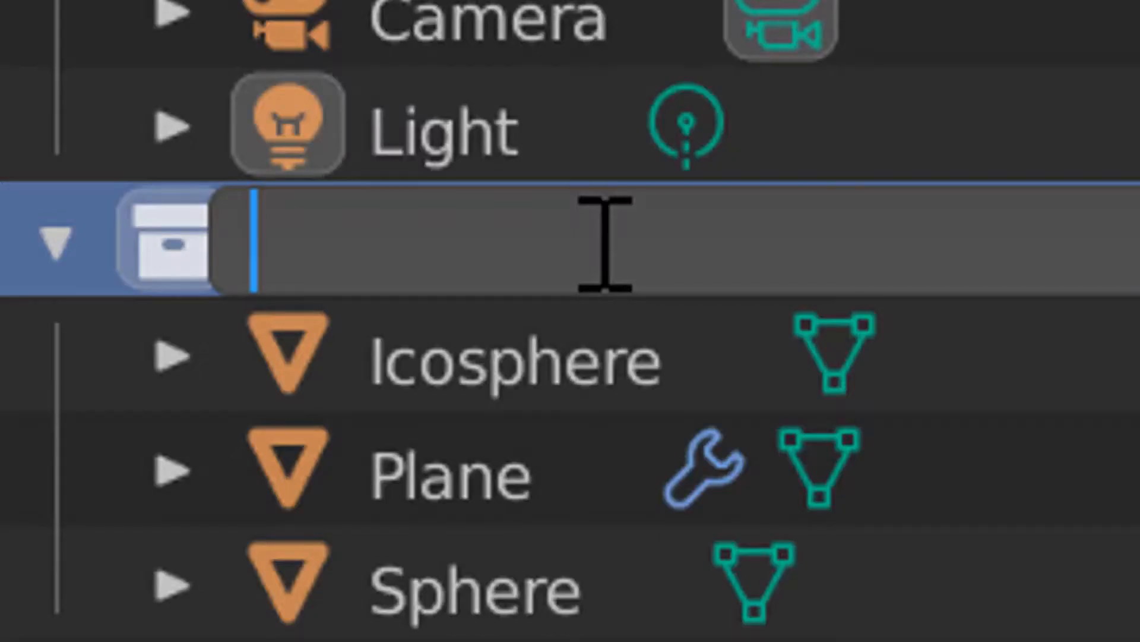
pyautogui.write('p')
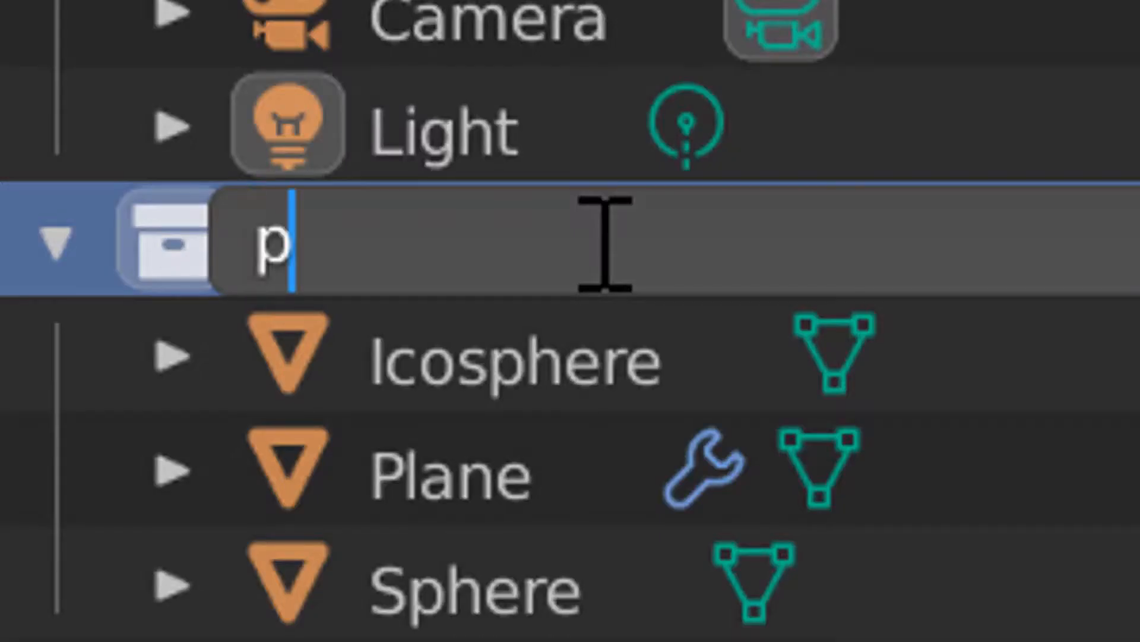
pyautogui.write('artic')
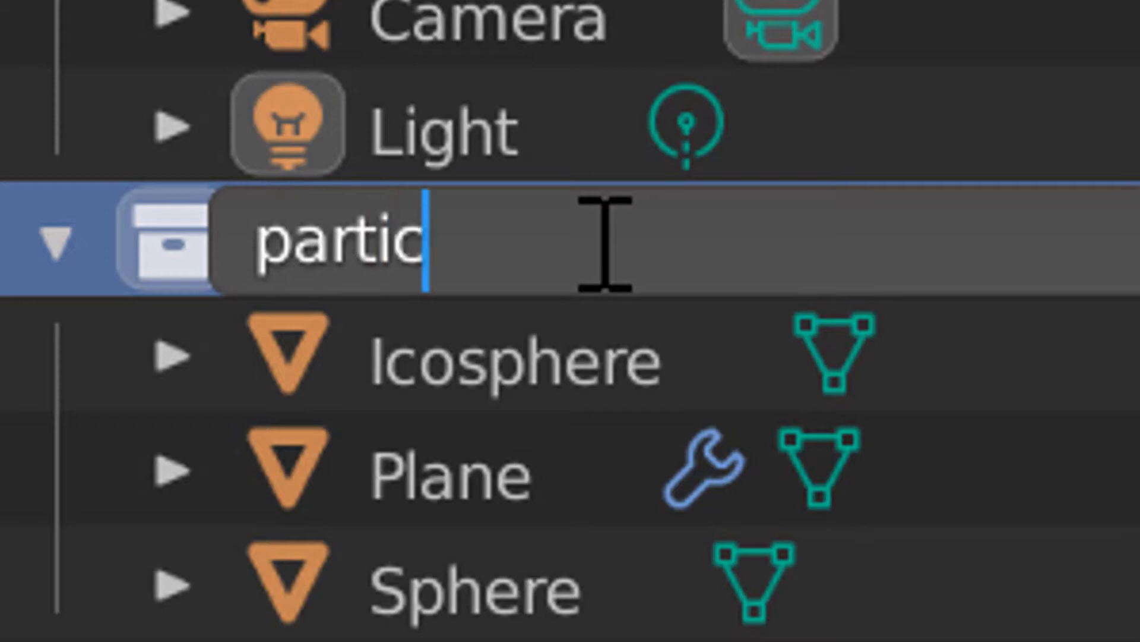
pyautogui.write('les')
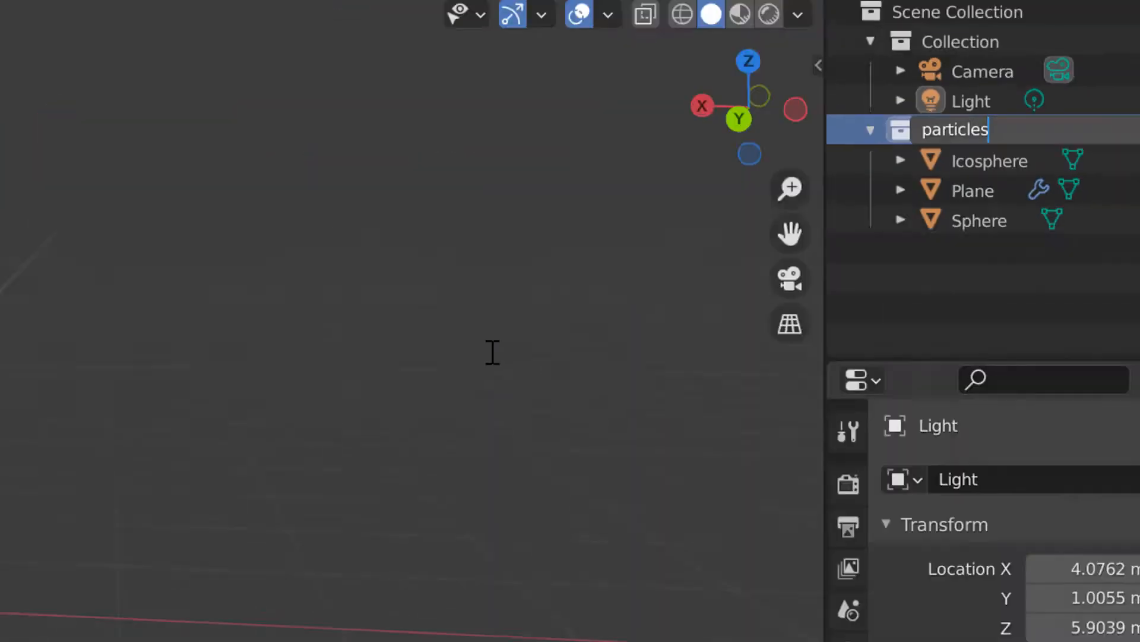
pyautogui.press('Return')
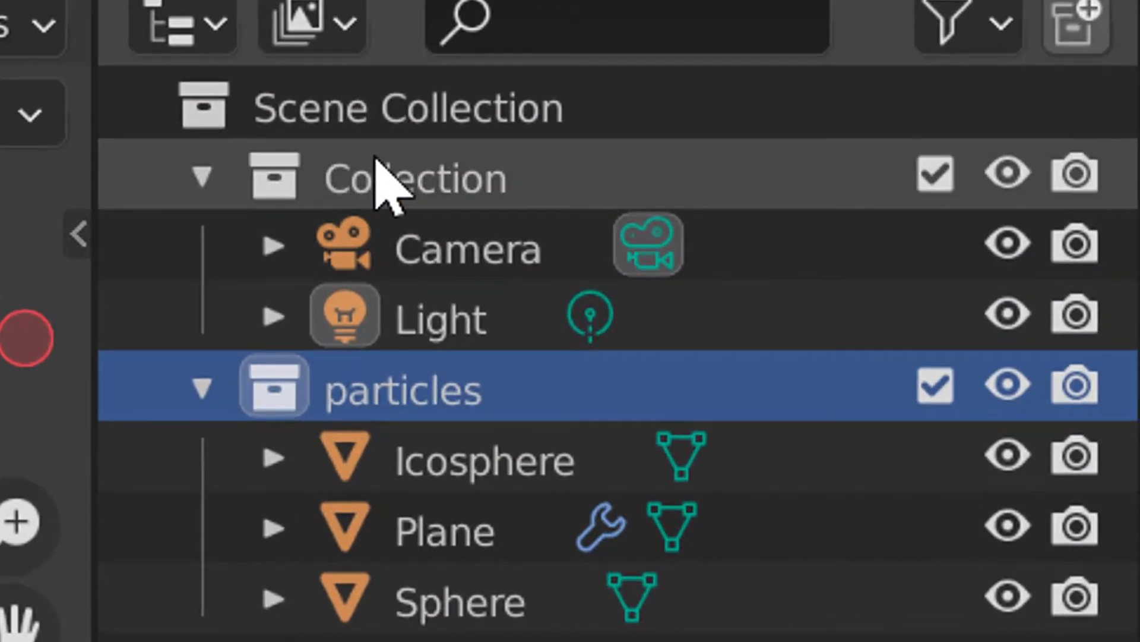
# Step: Add a cube mesh to the original Collection and move it beside the star, on the side opposite the icosphere and sphere
pyautogui.click(383, 181)
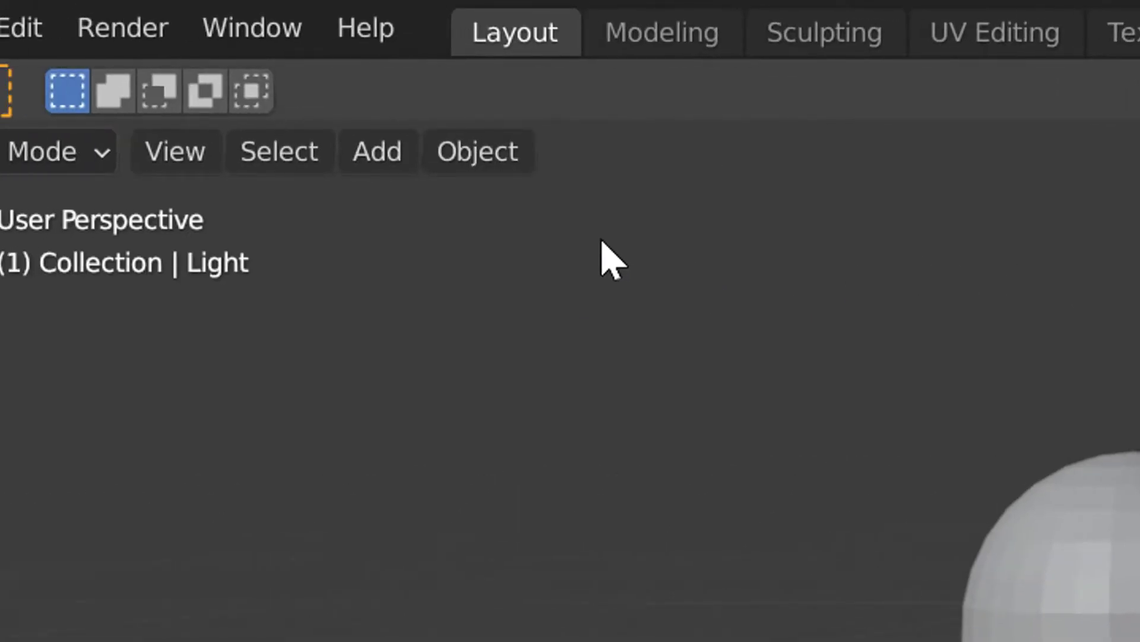
pyautogui.click(377, 152)
pyautogui.moveTo(710, 217)
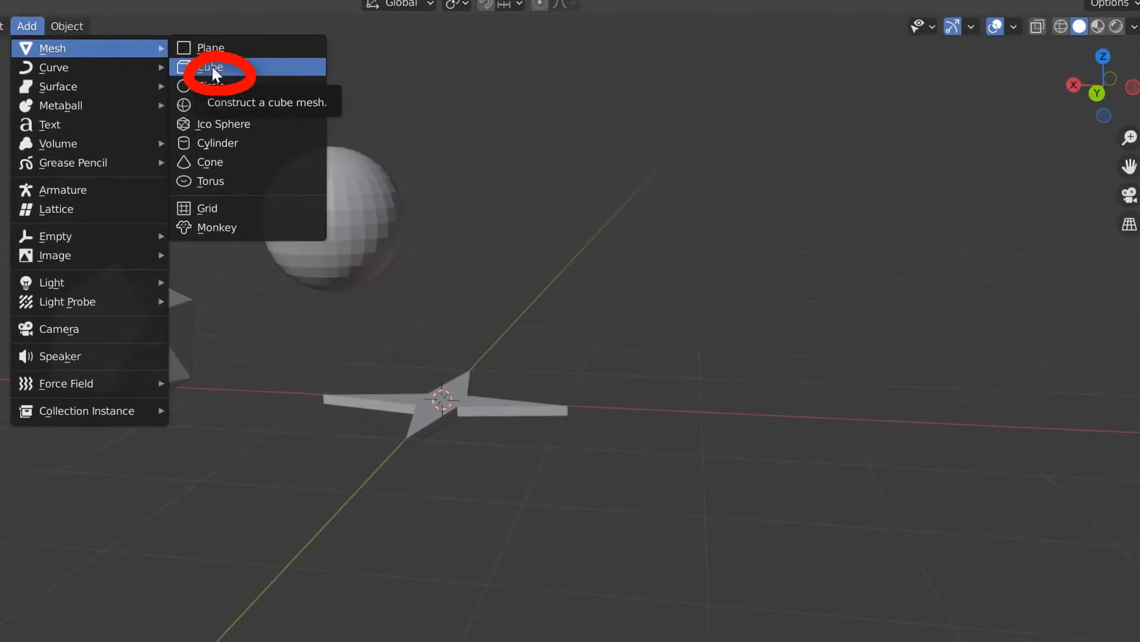
pyautogui.click(857, 265)
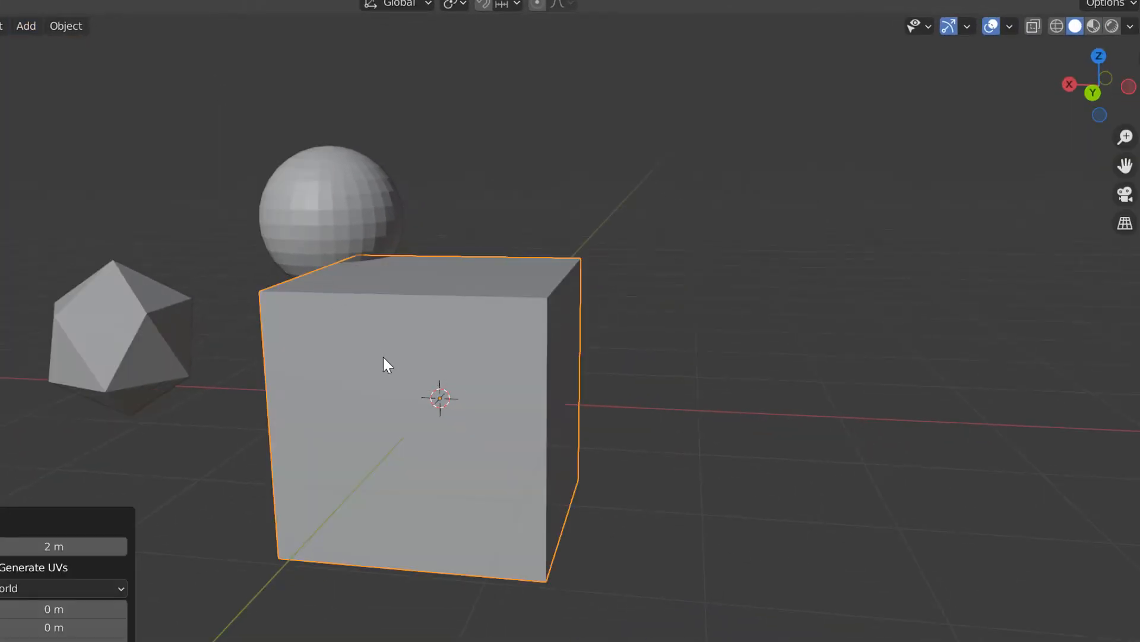
pyautogui.press('g')
pyautogui.click(728, 275)
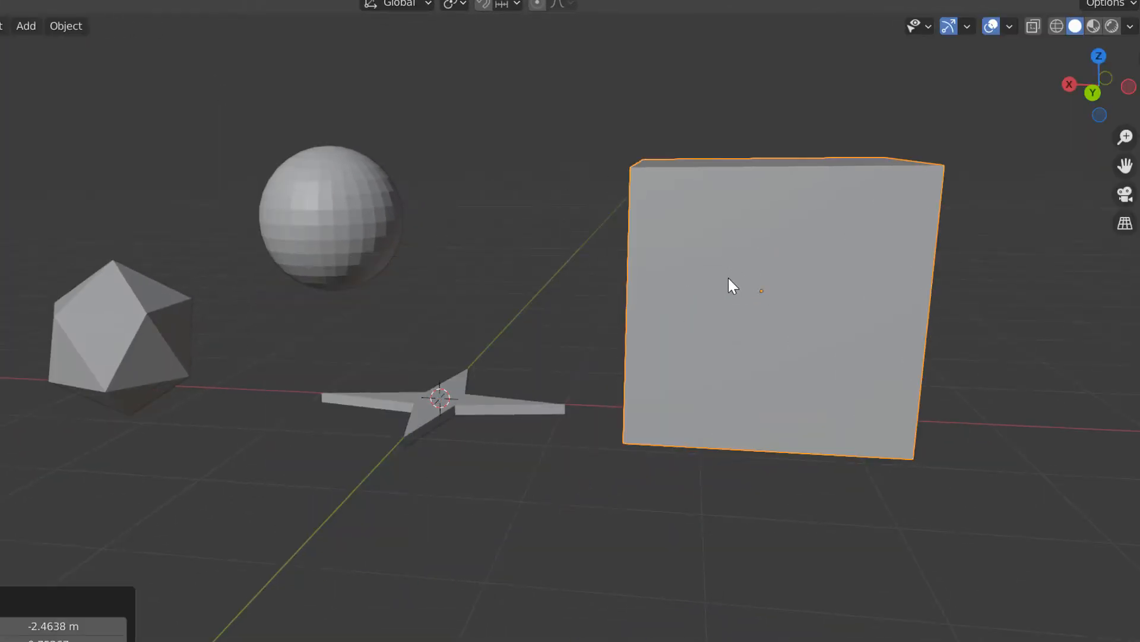
# Step: Stretch the cube along the Z axis only, to a scale of about 10.065
pyautogui.scroll(-4, 719, 256)
pyautogui.press('s')
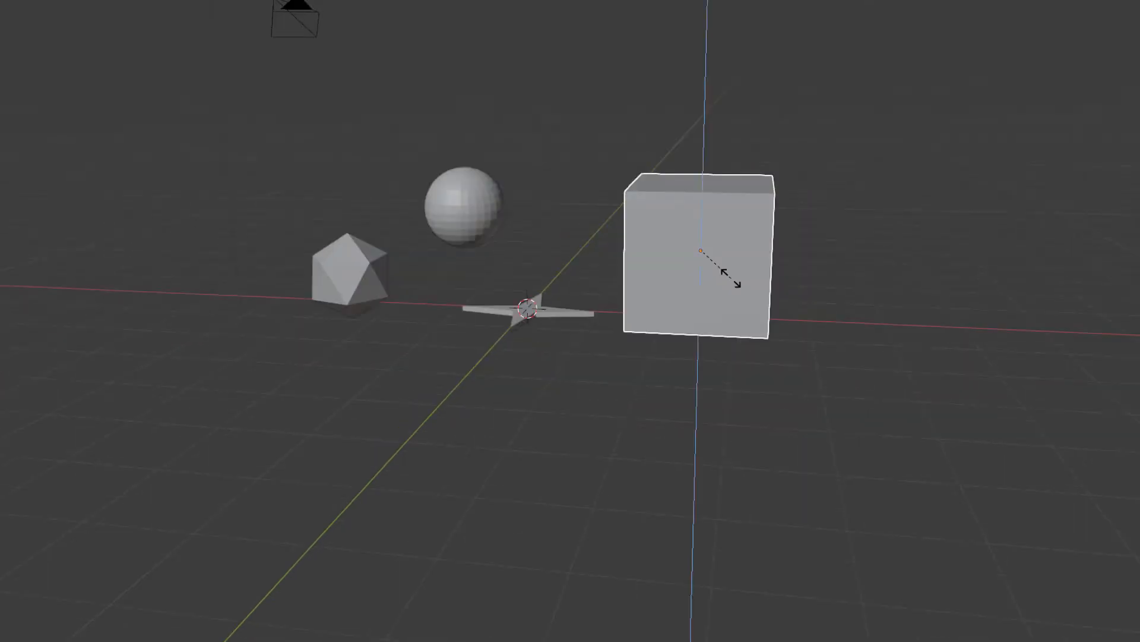
pyautogui.press('z')
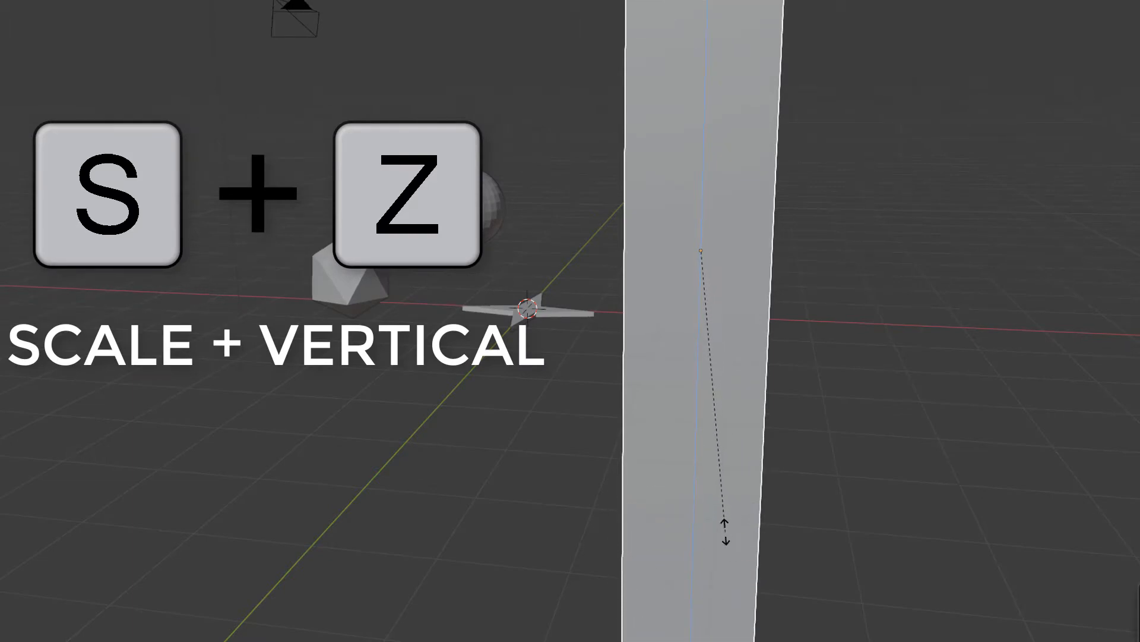
pyautogui.click(724, 532)
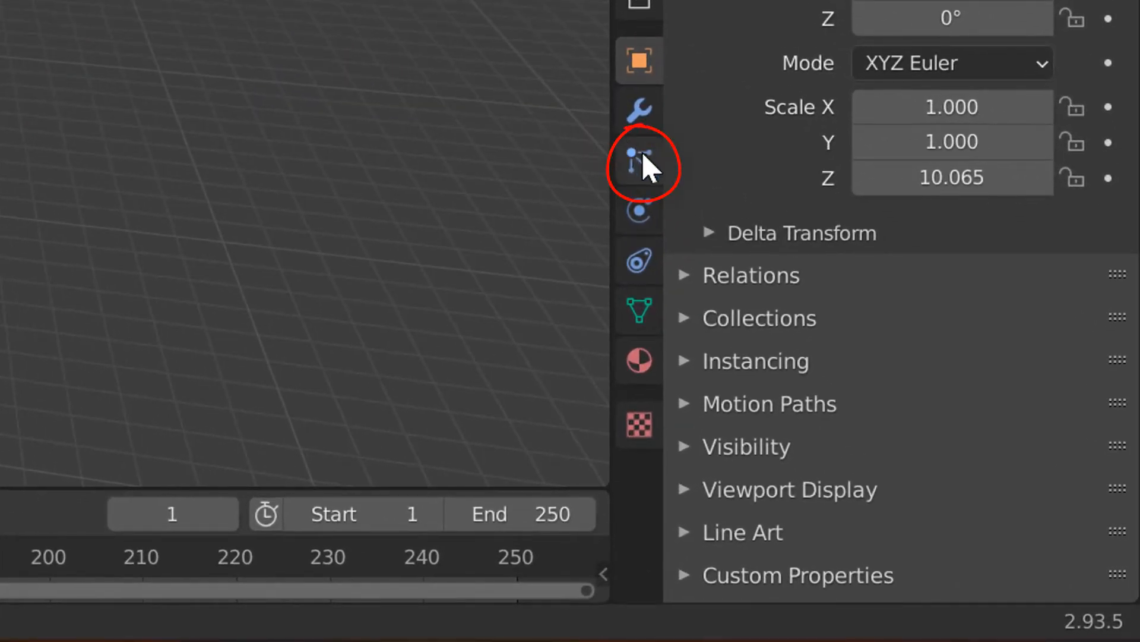
# Step: Add an emitter particle system to the cube and set the particle lifetime to 200
pyautogui.click(650, 172)
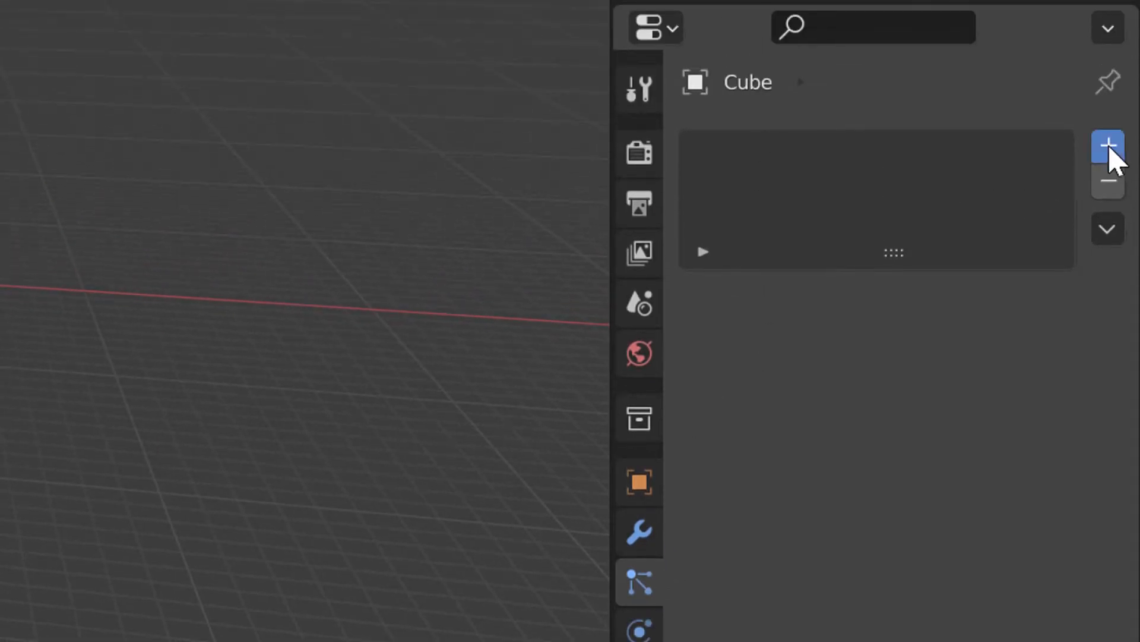
pyautogui.click(1108, 149)
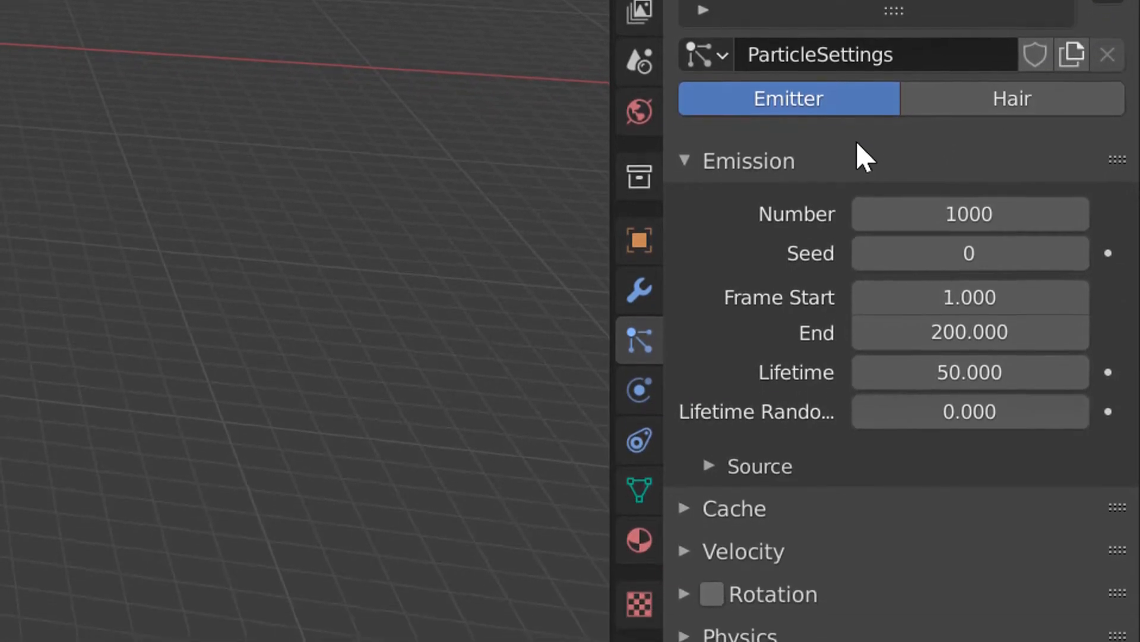
pyautogui.click(1010, 372)
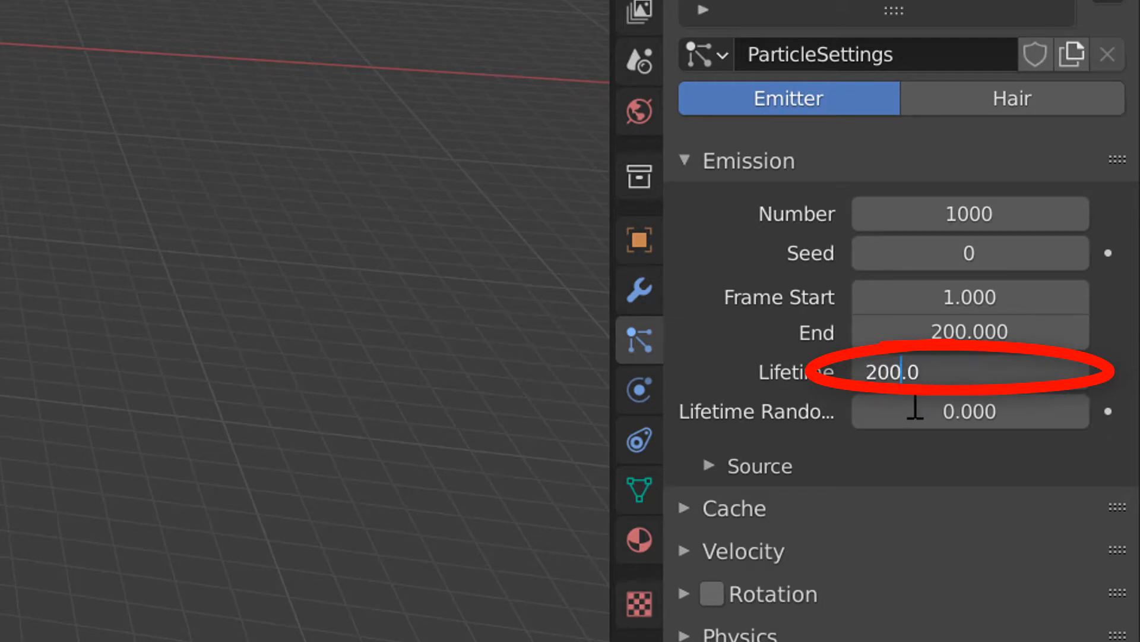
pyautogui.press('Return')
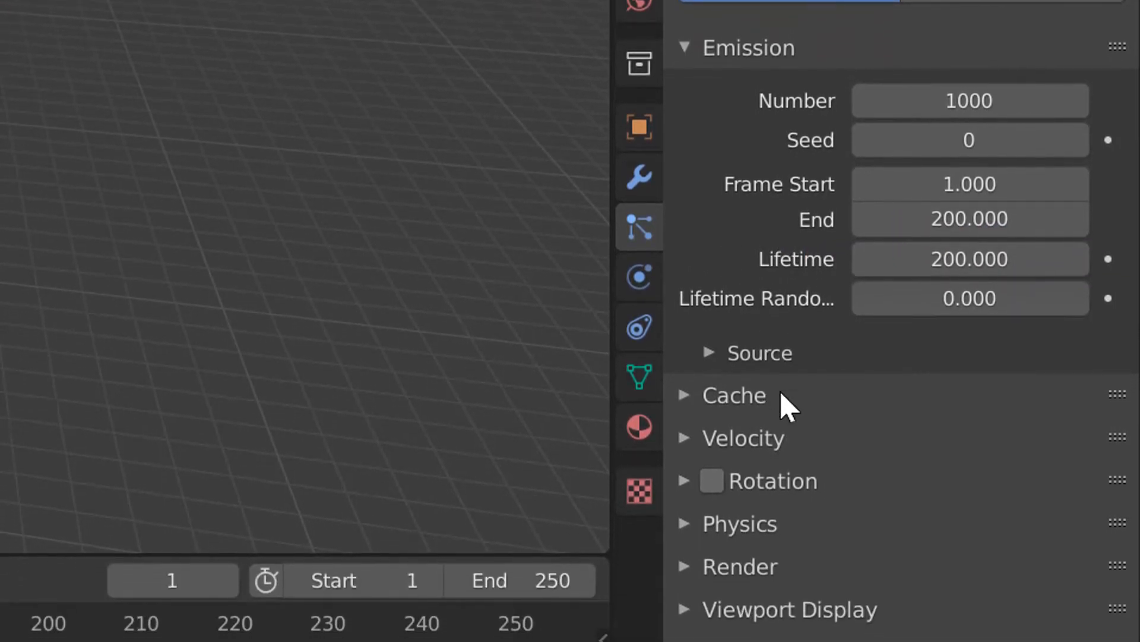
# Step: Set the cube's particles to render as Collection
pyautogui.click(783, 397)
pyautogui.click(779, 399)
pyautogui.scroll(-3, 767, 415)
pyautogui.click(776, 469)
pyautogui.scroll(-5, 766, 478)
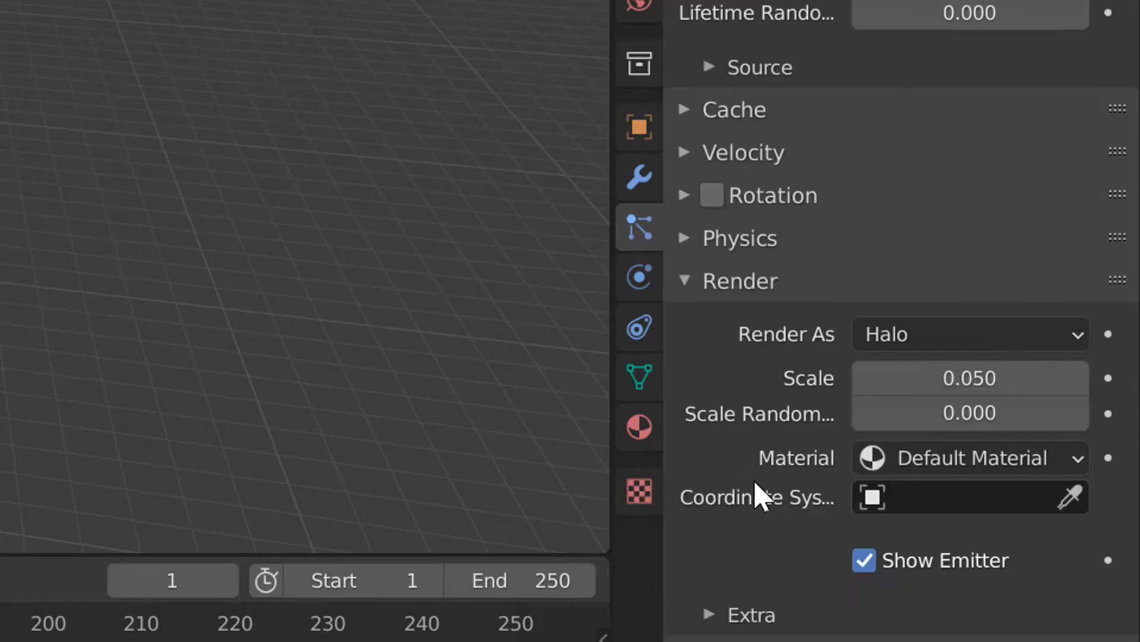
pyautogui.scroll(-3, 761, 496)
pyautogui.click(924, 244)
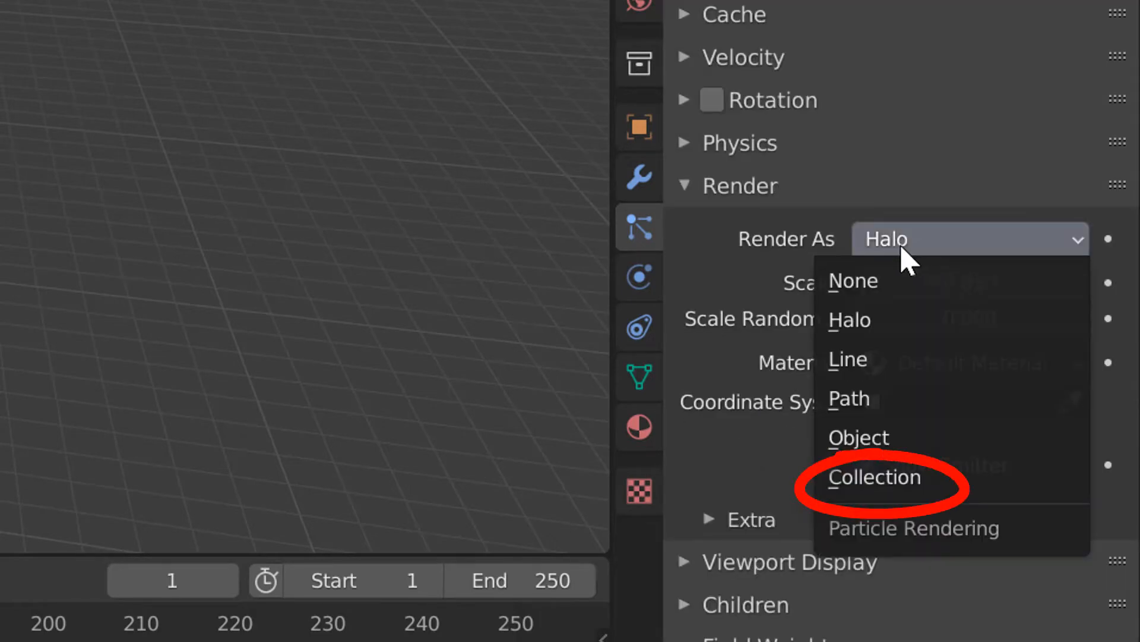
pyautogui.click(885, 475)
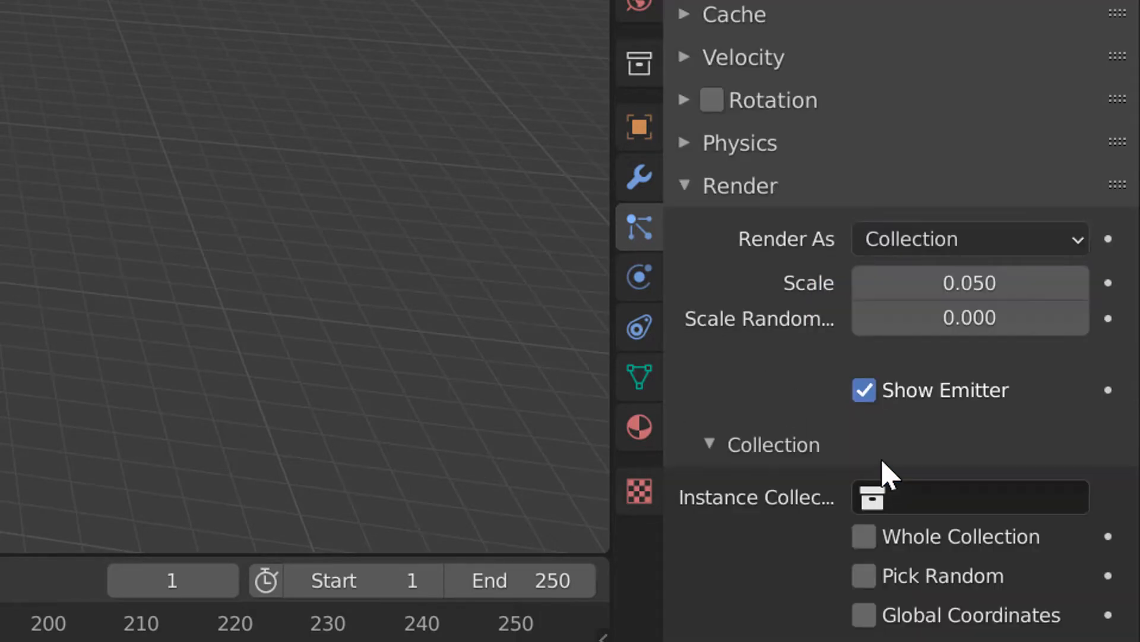
# Step: Choose the particles collection as the instance collection and enable Pick Random
pyautogui.scroll(-2, 819, 396)
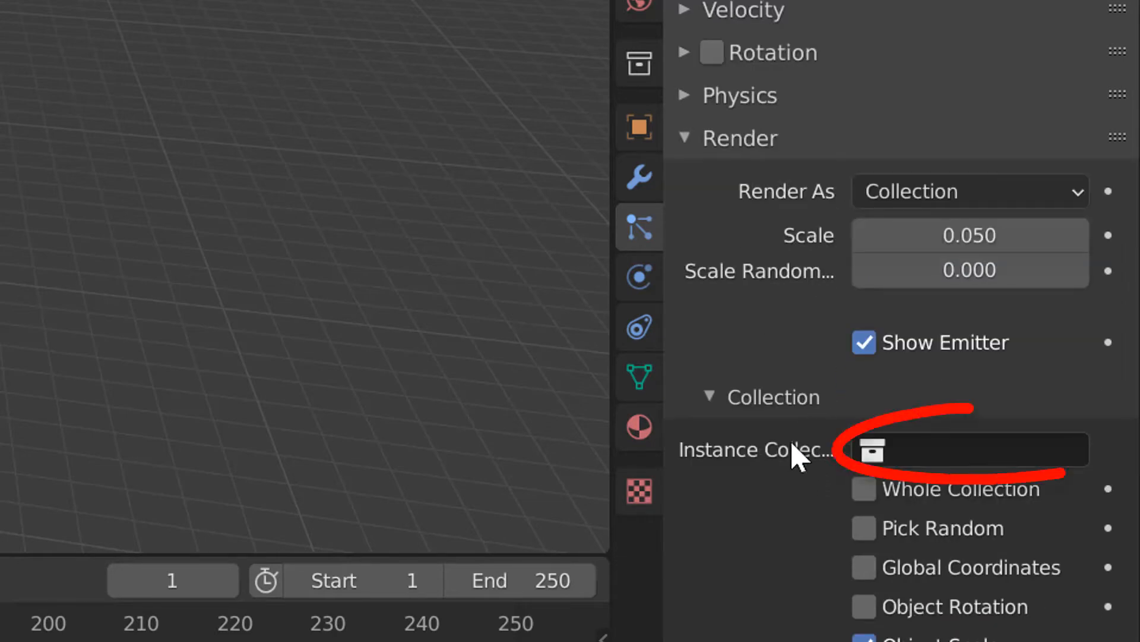
pyautogui.click(896, 451)
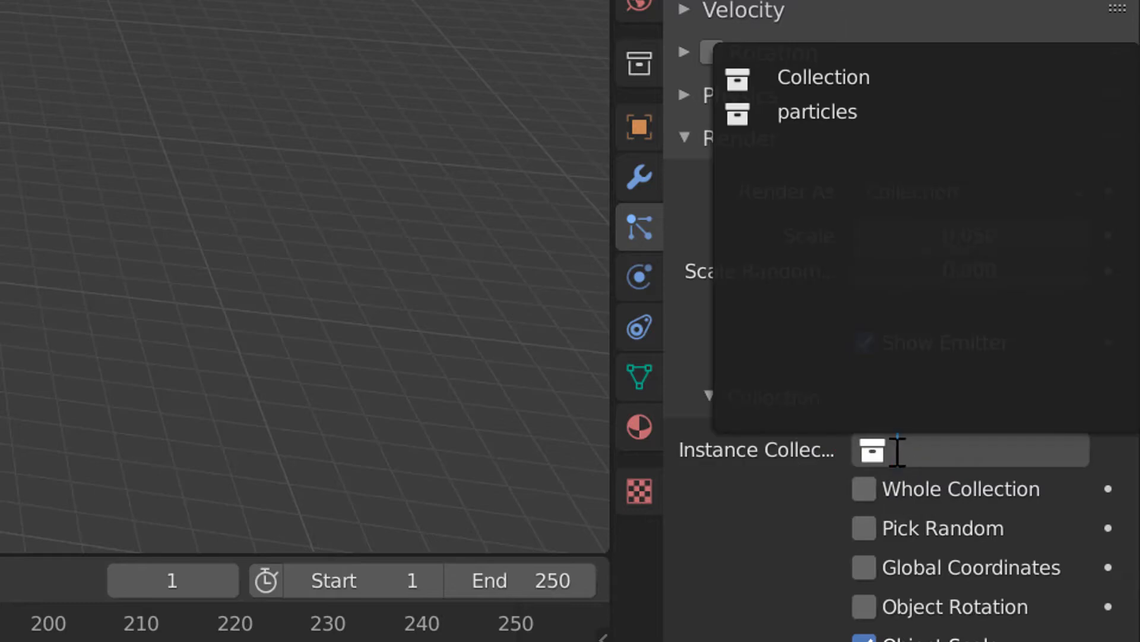
pyautogui.click(857, 114)
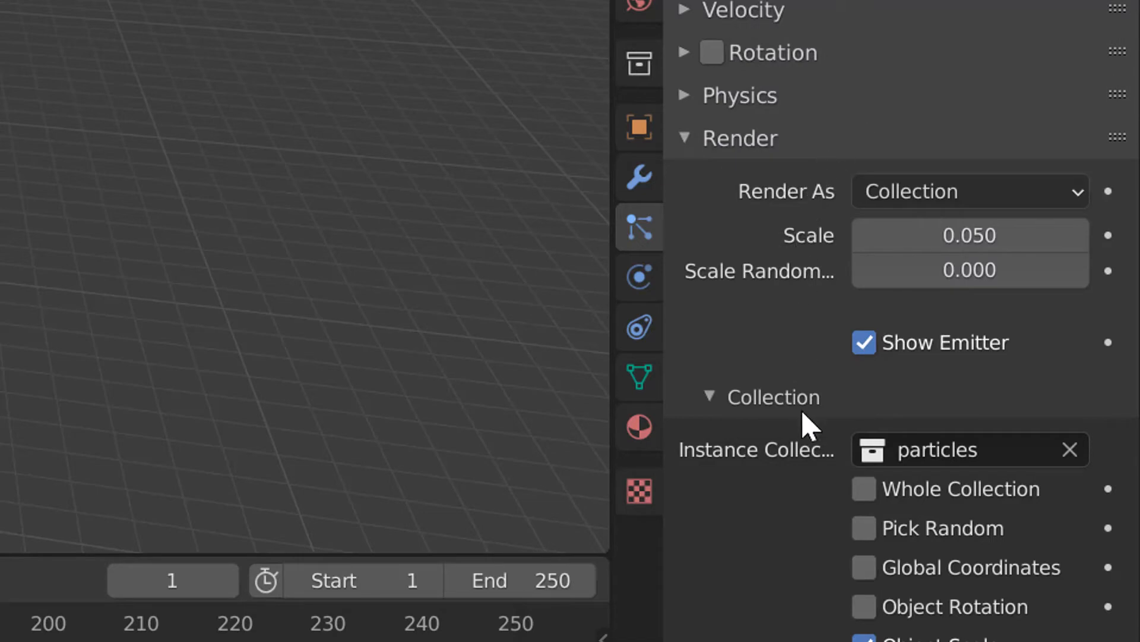
pyautogui.scroll(-6, 813, 472)
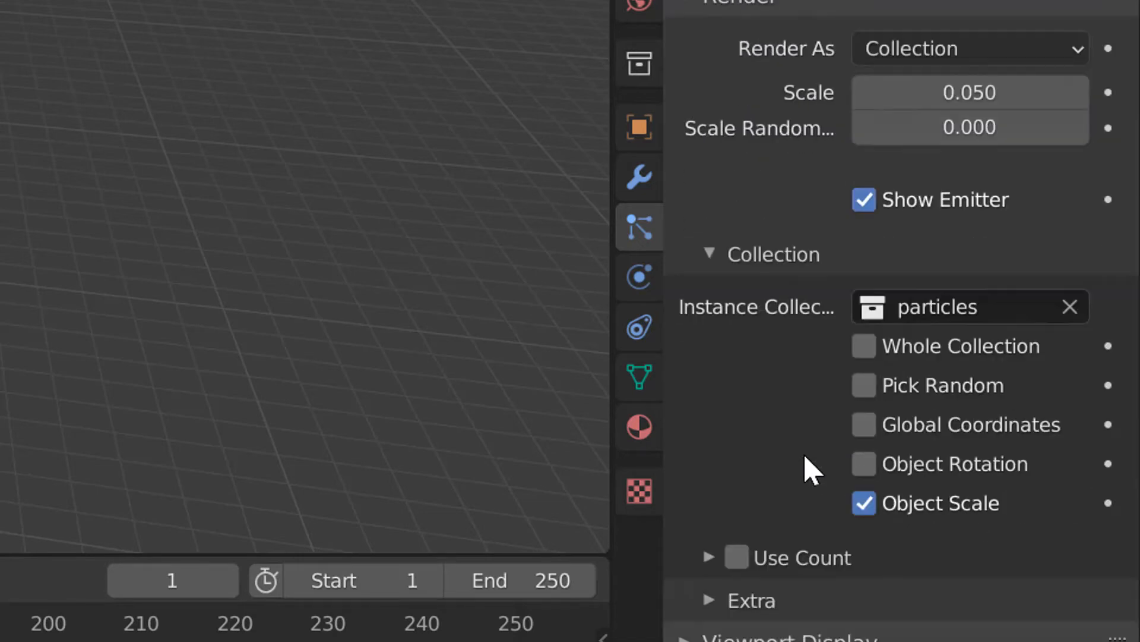
pyautogui.scroll(-2, 812, 472)
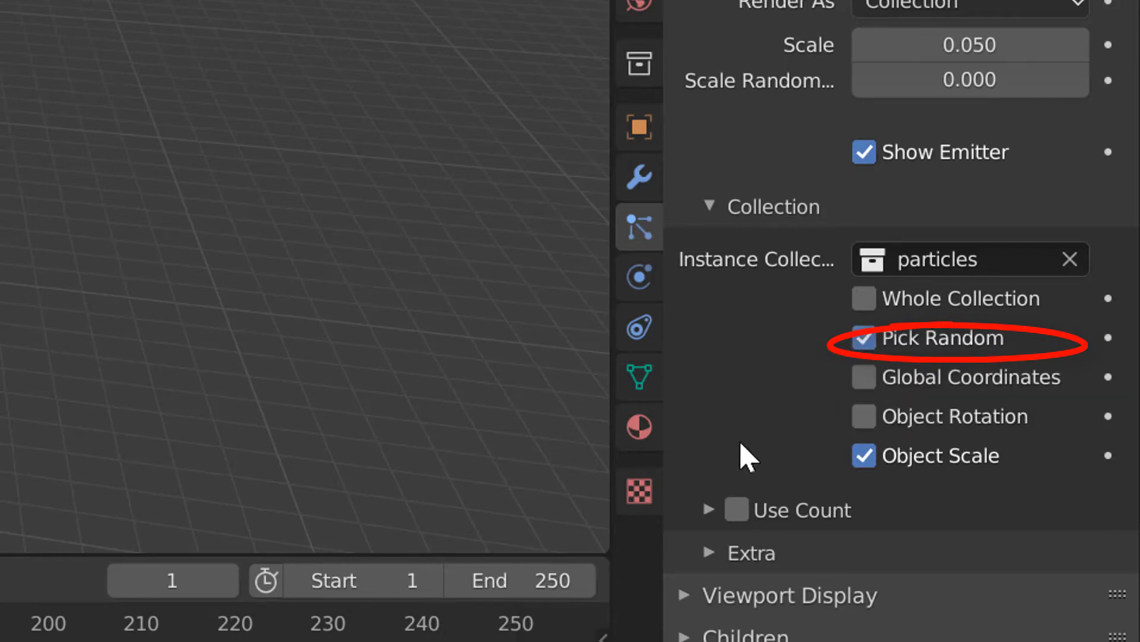
# Step: Set the effector collection in the particle system's field weights to Collection
pyautogui.scroll(-8, 742, 457)
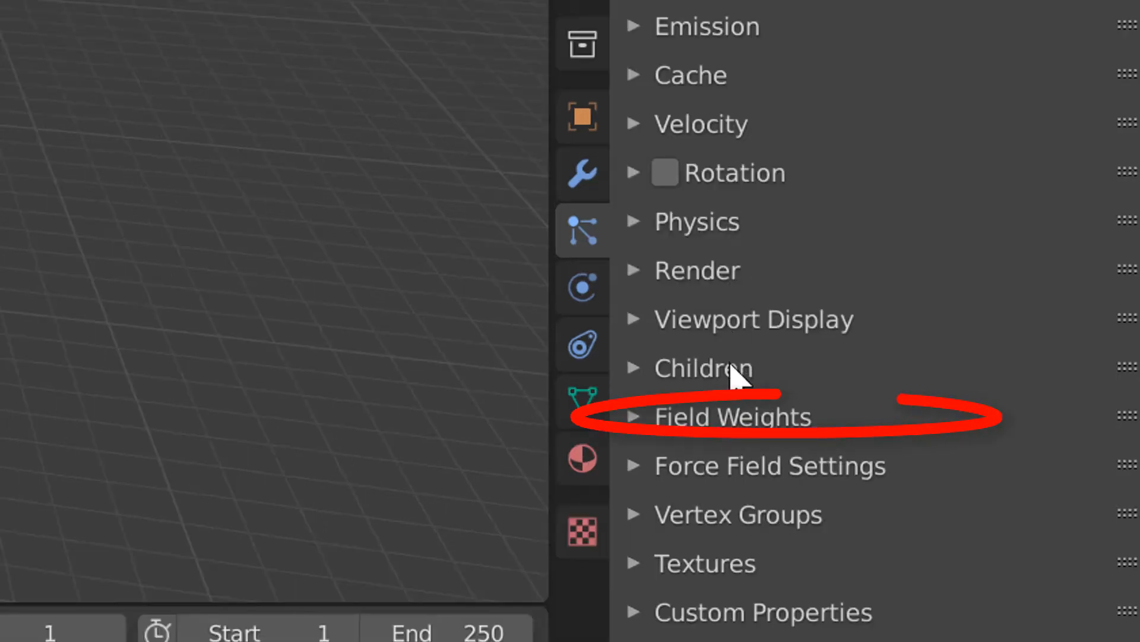
pyautogui.click(735, 418)
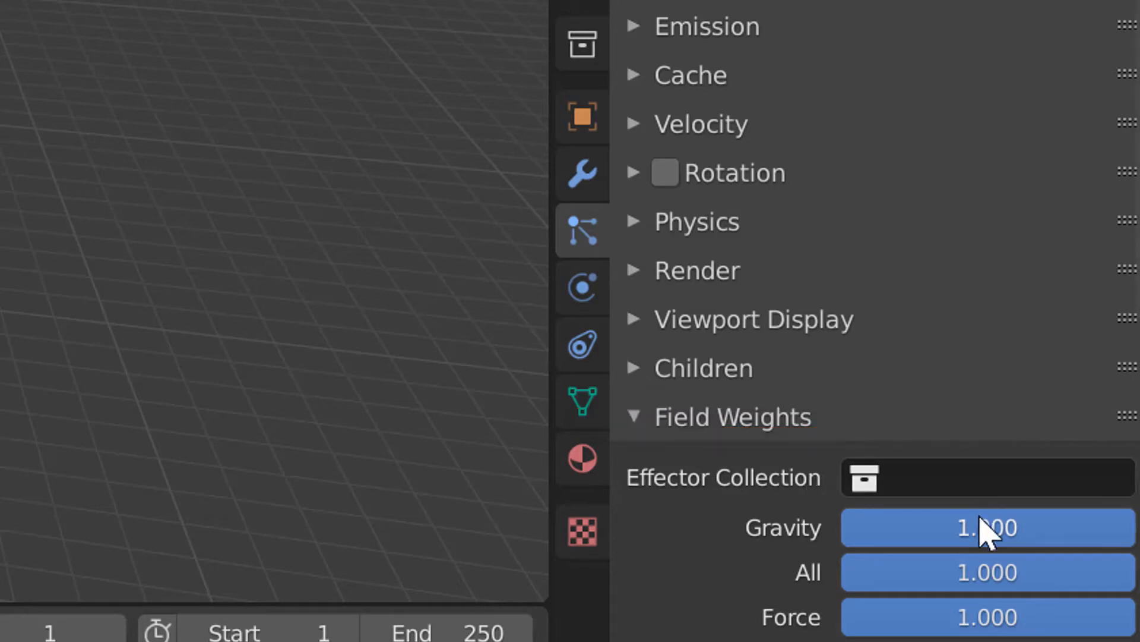
pyautogui.click(911, 485)
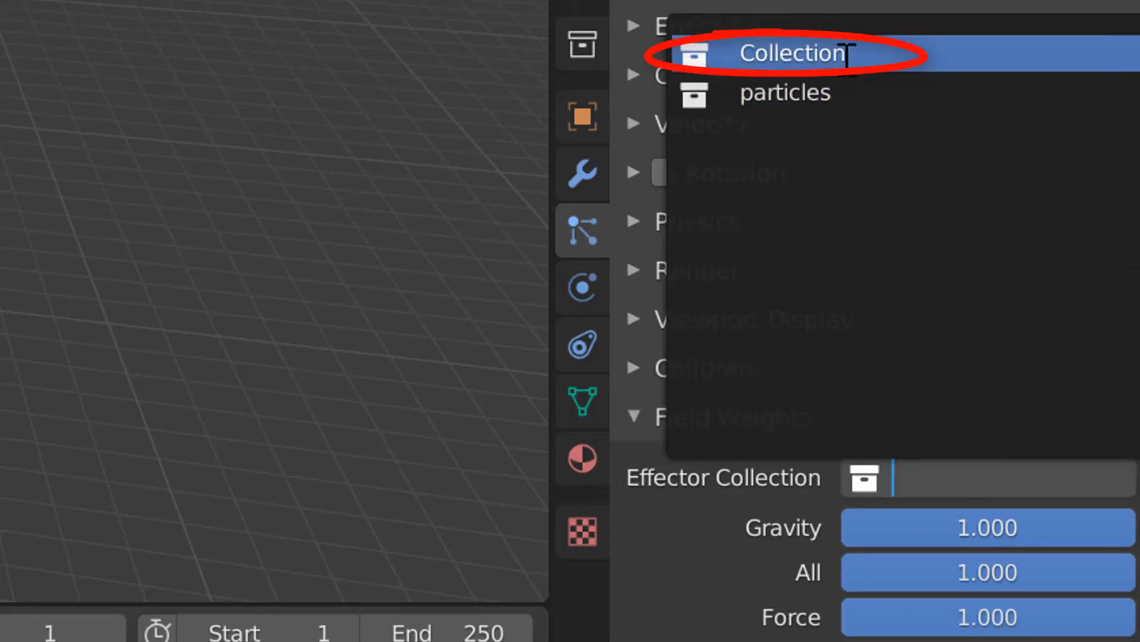
pyautogui.click(847, 53)
pyautogui.scroll(-5, 897, 464)
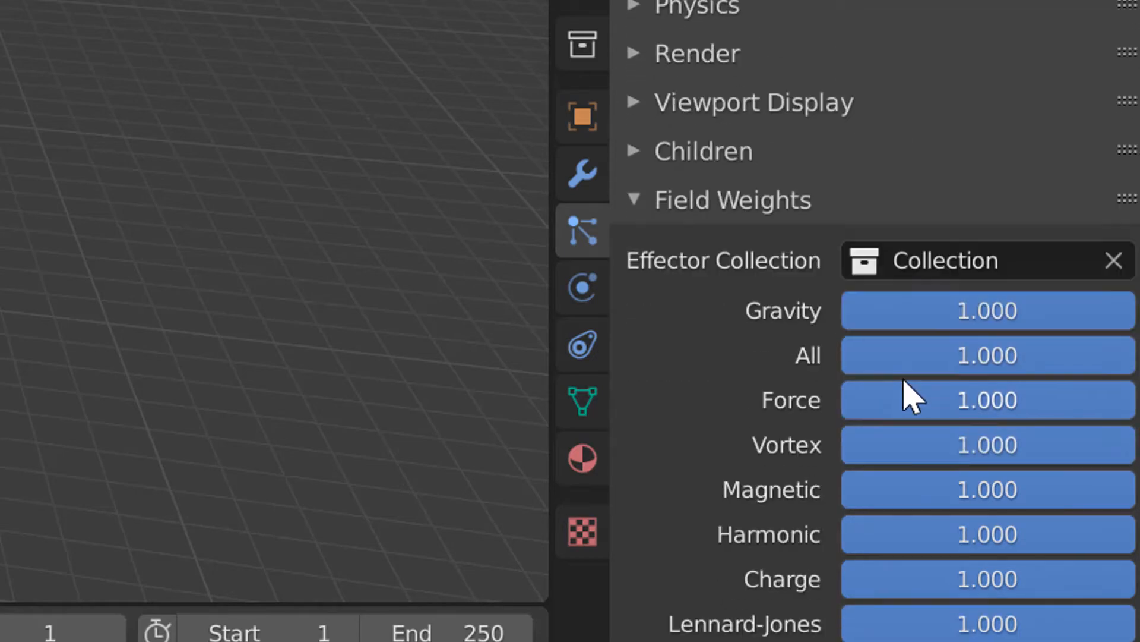
pyautogui.scroll(-2, 918, 380)
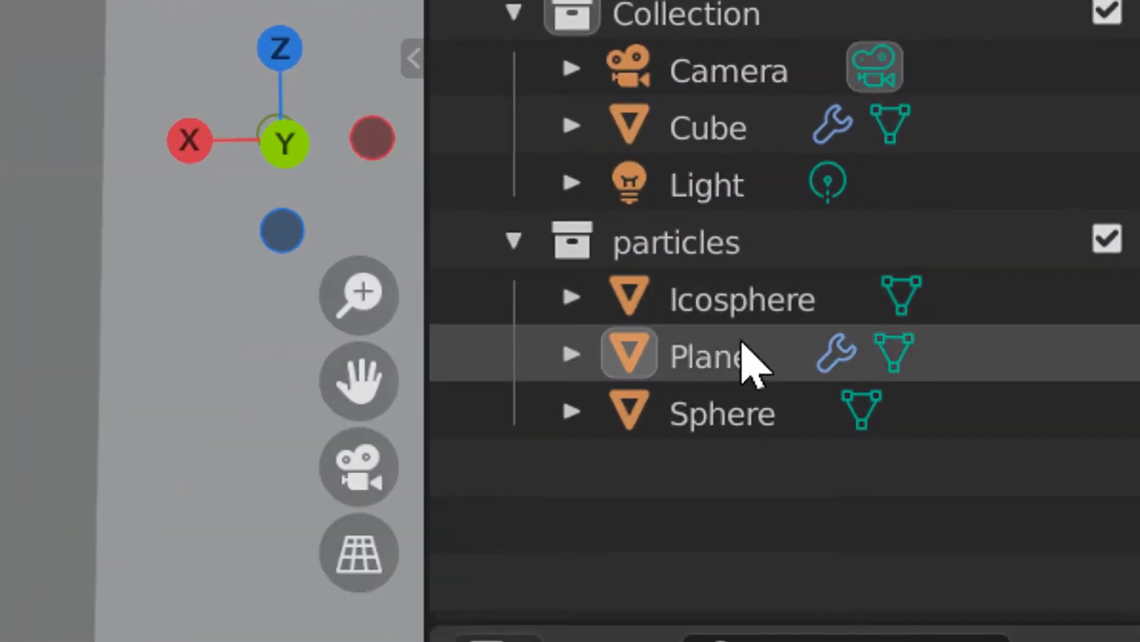
# Step: Switch the viewport to Material Preview shading and give the star-shaped Plane a new material
pyautogui.click(744, 359)
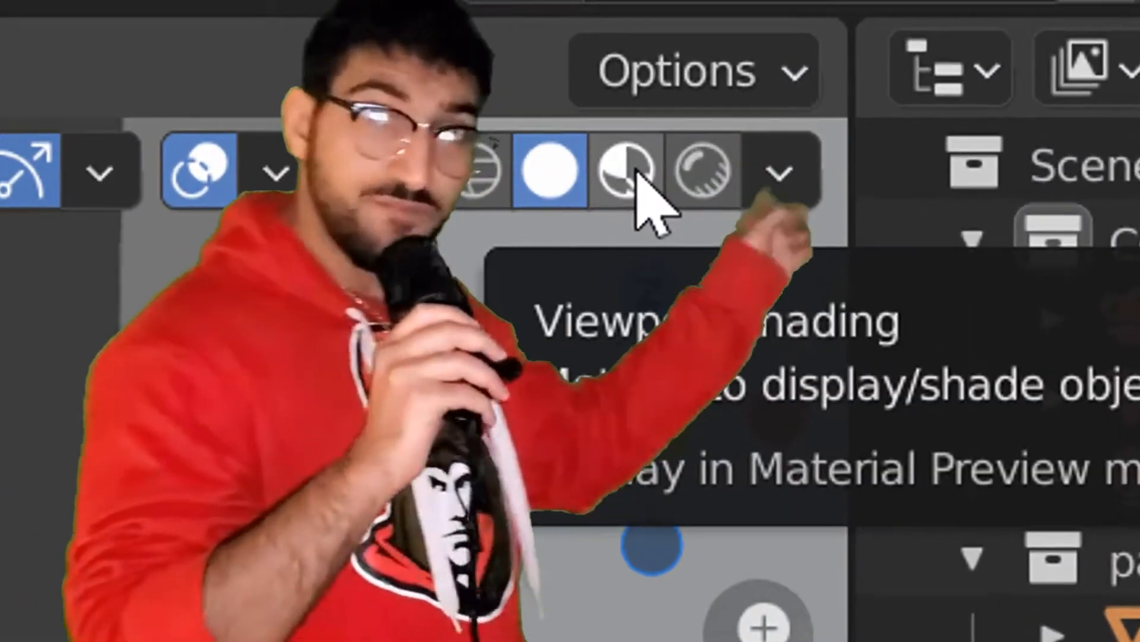
pyautogui.click(672, 118)
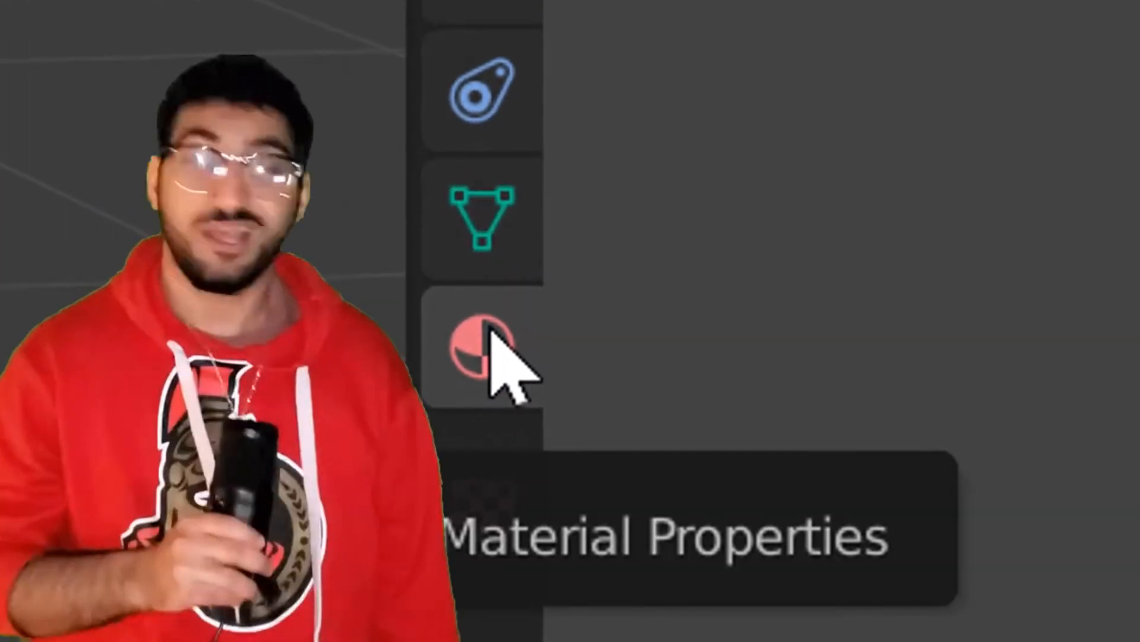
pyautogui.click(490, 331)
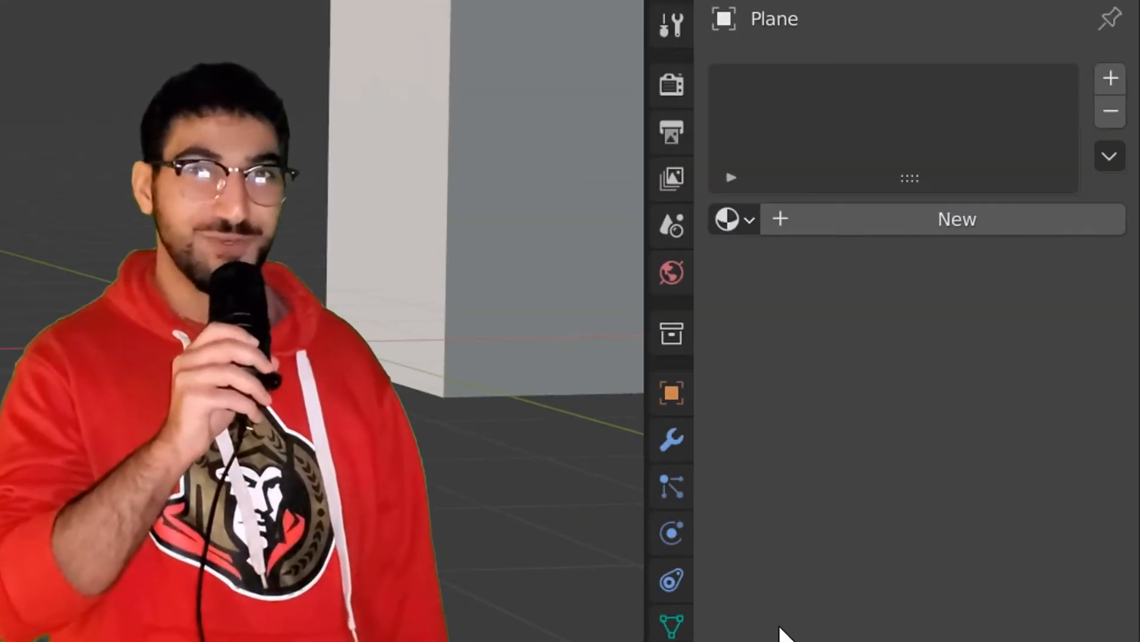
pyautogui.click(859, 221)
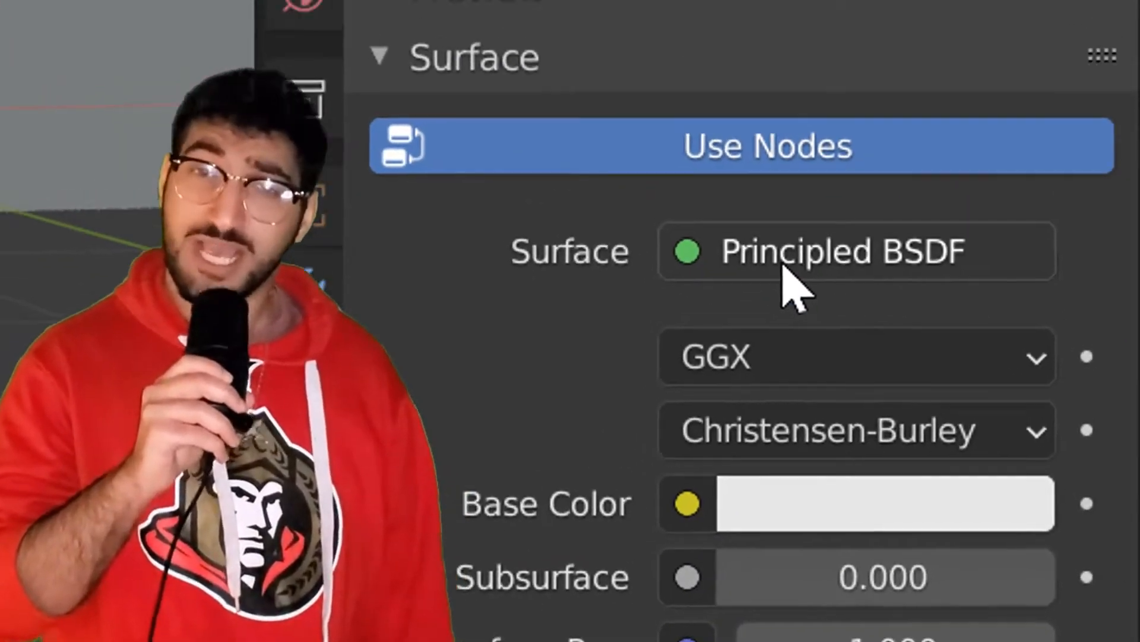
# Step: Change the star material's surface to Emission with a strength of 40
pyautogui.click(772, 238)
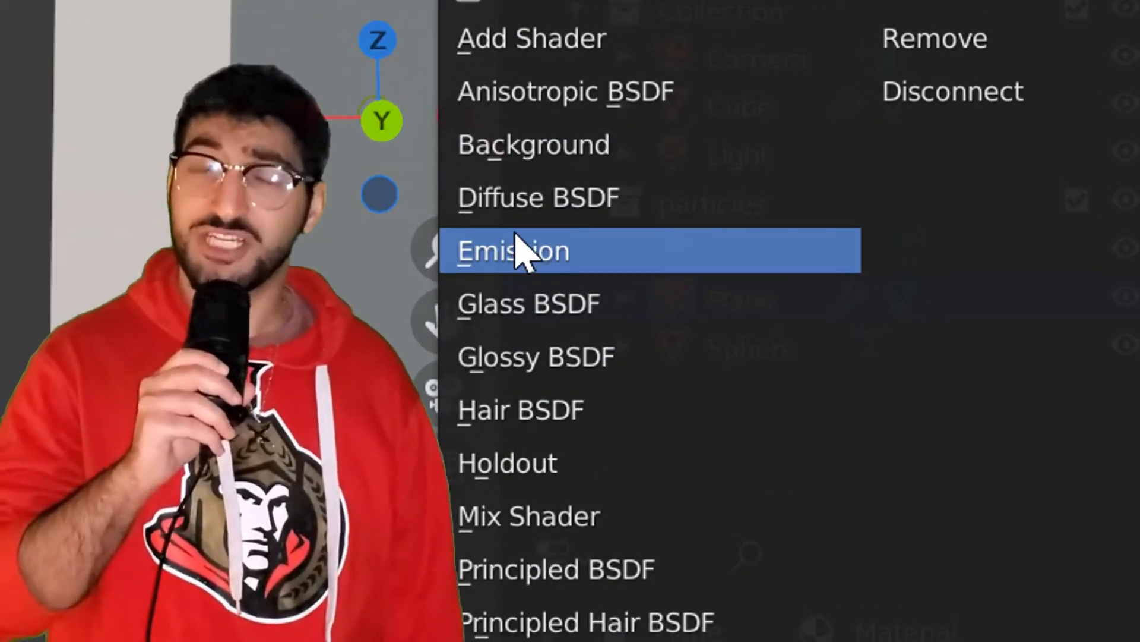
pyautogui.click(523, 249)
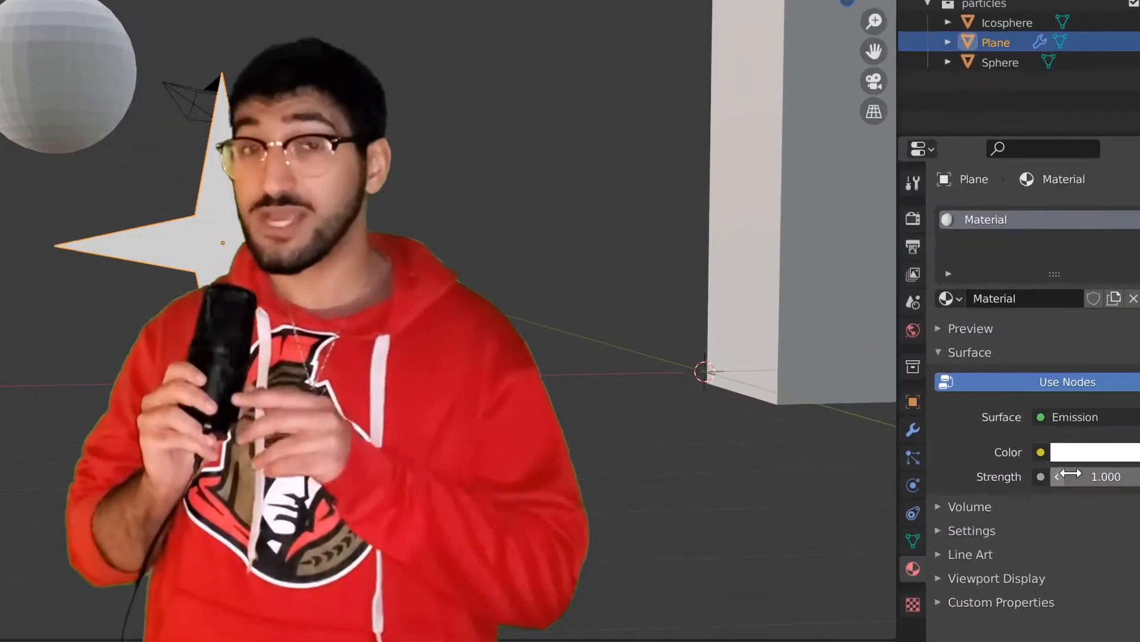
pyautogui.click(1069, 475)
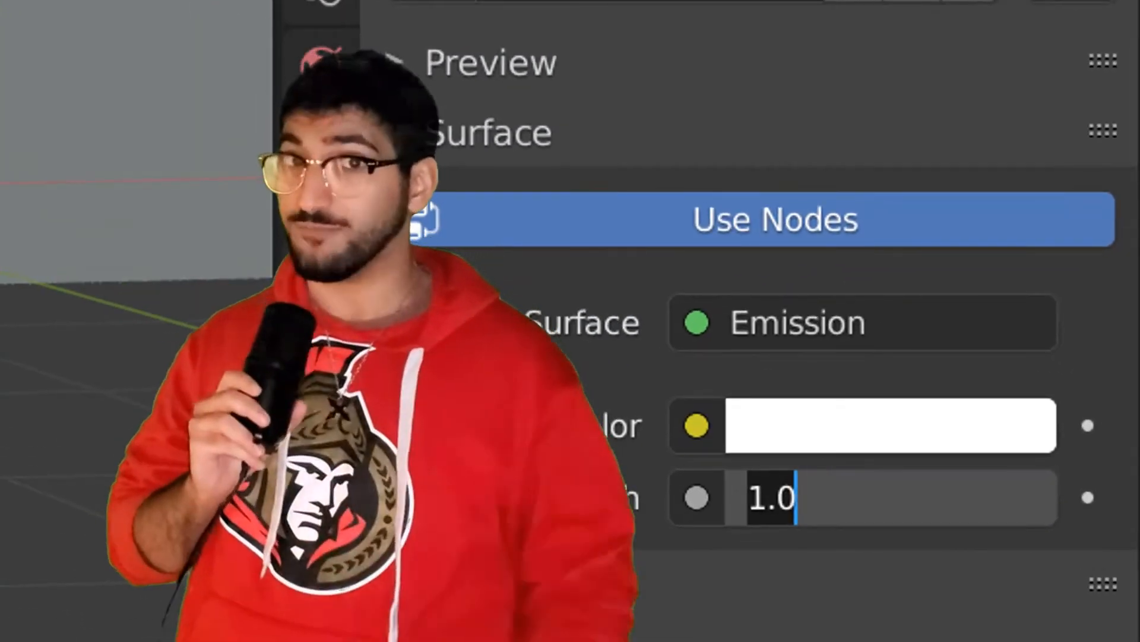
pyautogui.write('40')
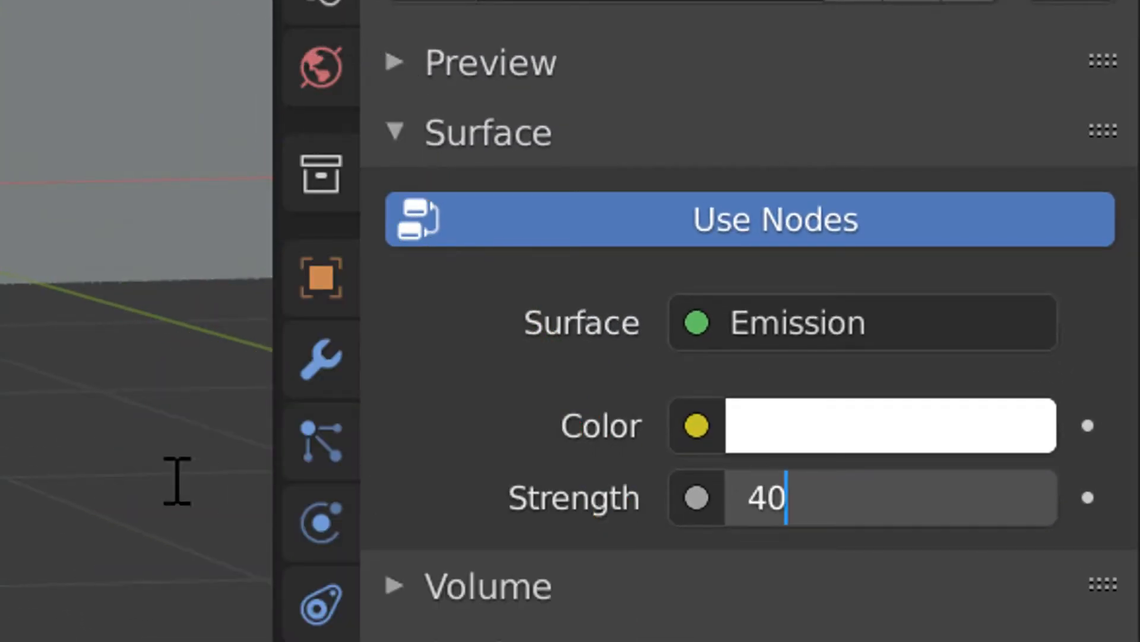
# Step: Set the emission color of the star's material to turquoise
pyautogui.click(854, 446)
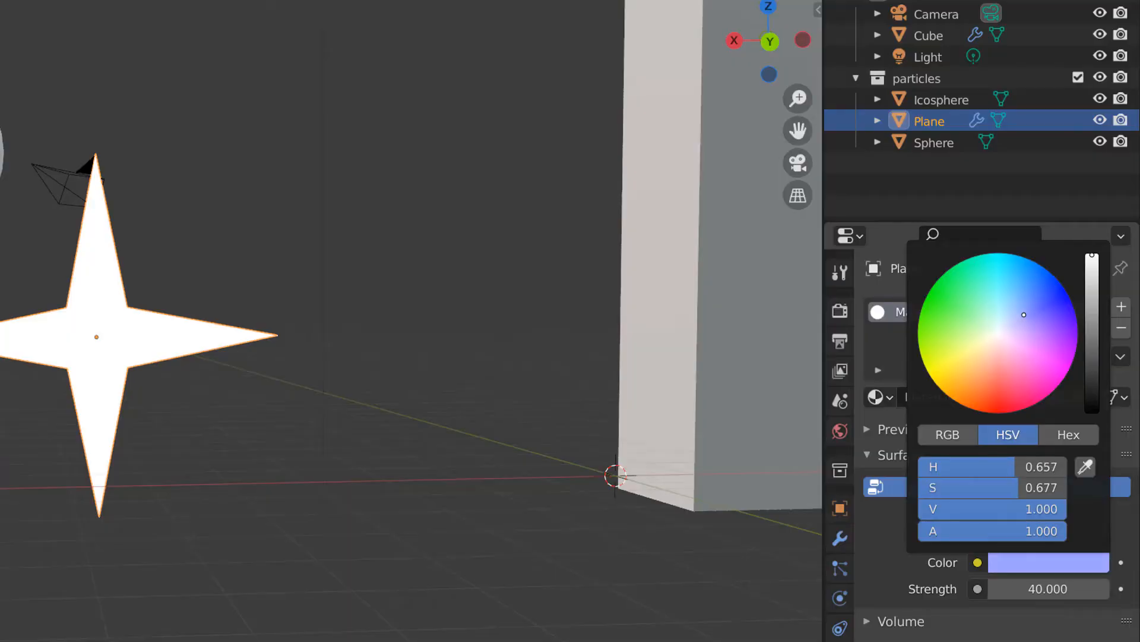
pyautogui.moveTo(1013, 305); pyautogui.dragTo(986, 279)
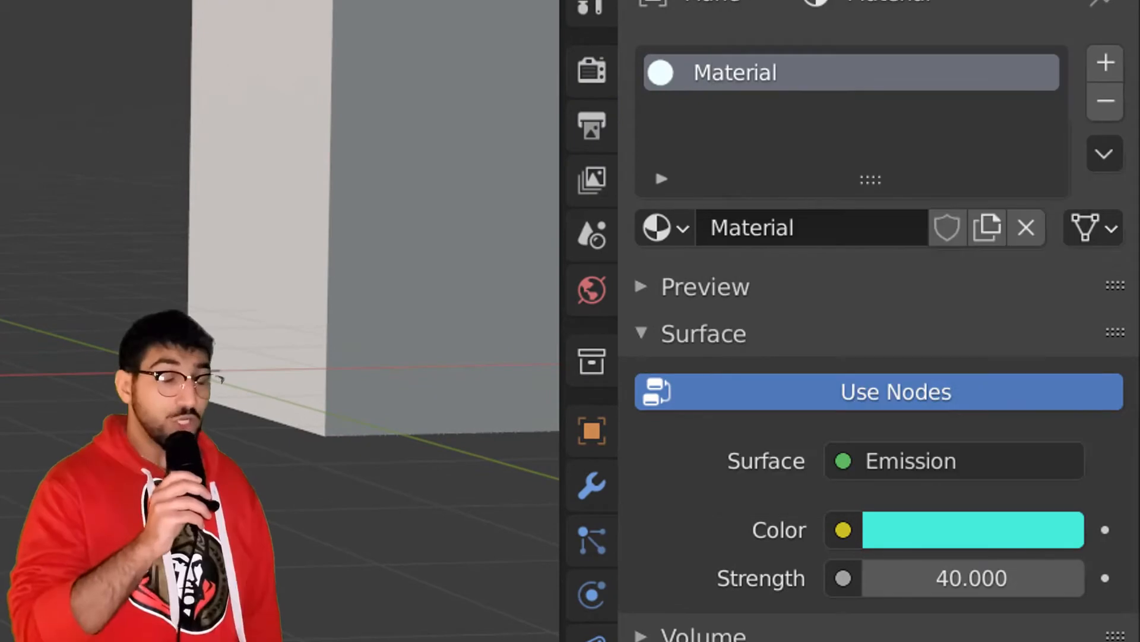
pyautogui.moveTo(973, 578); pyautogui.dragTo(1003, 578)
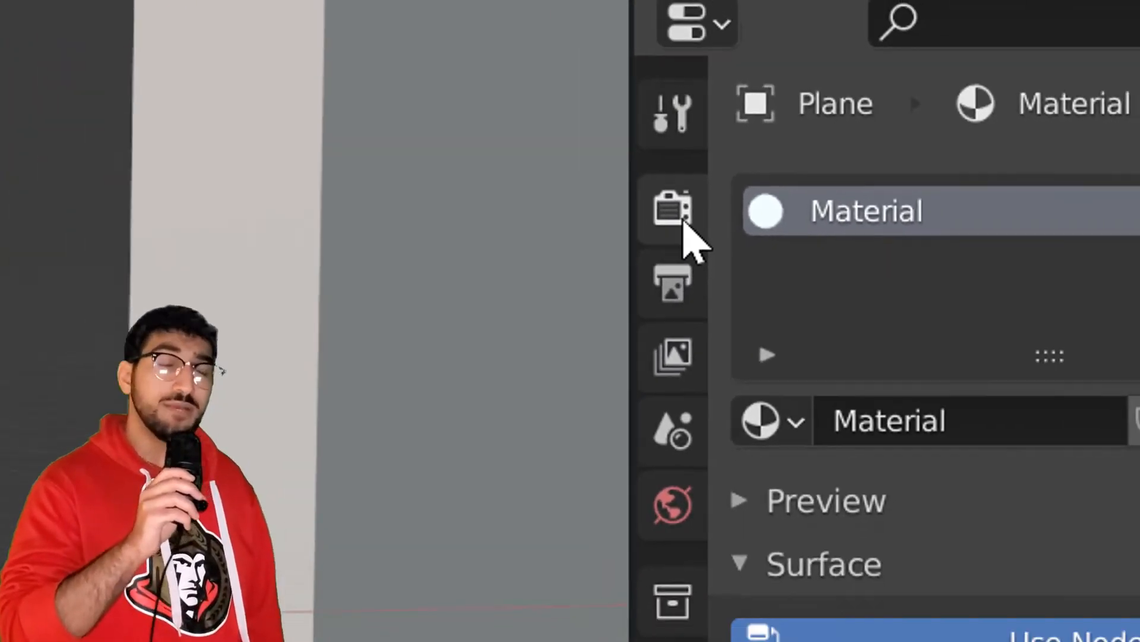
# Step: Enable Bloom in the Eevee render settings
pyautogui.click(622, 205)
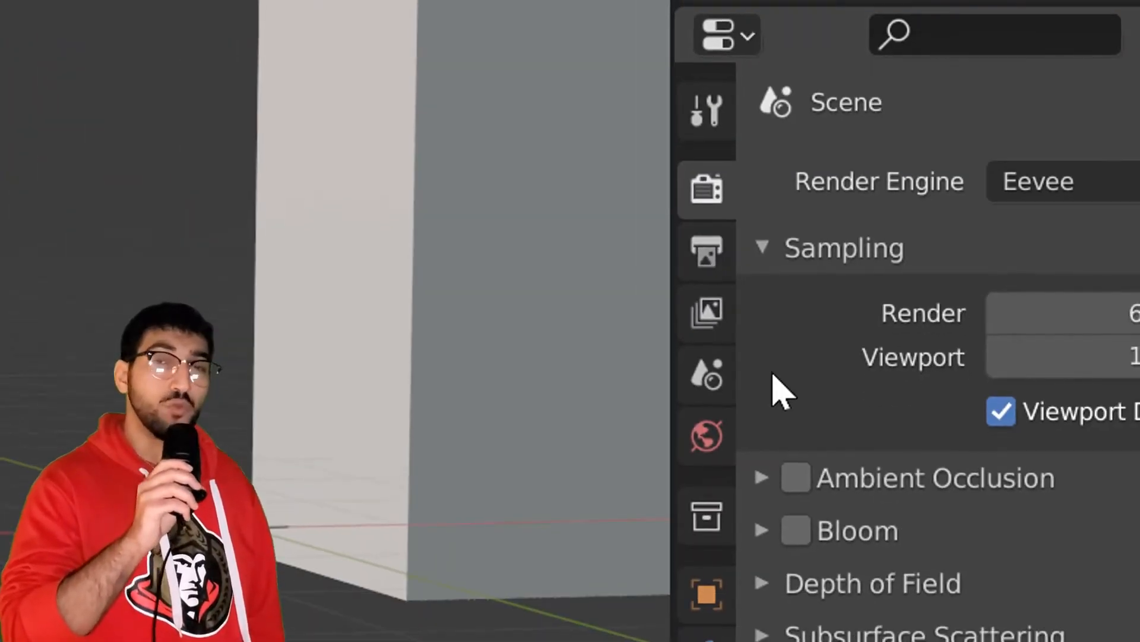
pyautogui.click(797, 530)
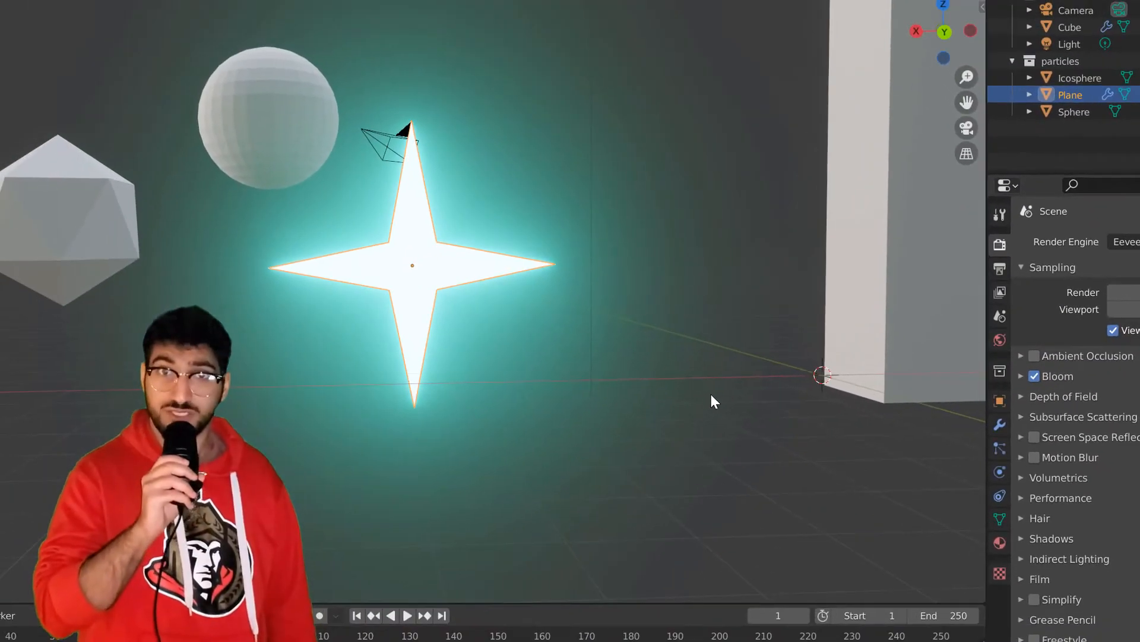
# Step: Give the icosphere a new material with an Emission surface and a pale purple color
pyautogui.click(46, 278)
pyautogui.click(1000, 543)
pyautogui.click(1099, 314)
pyautogui.click(1131, 414)
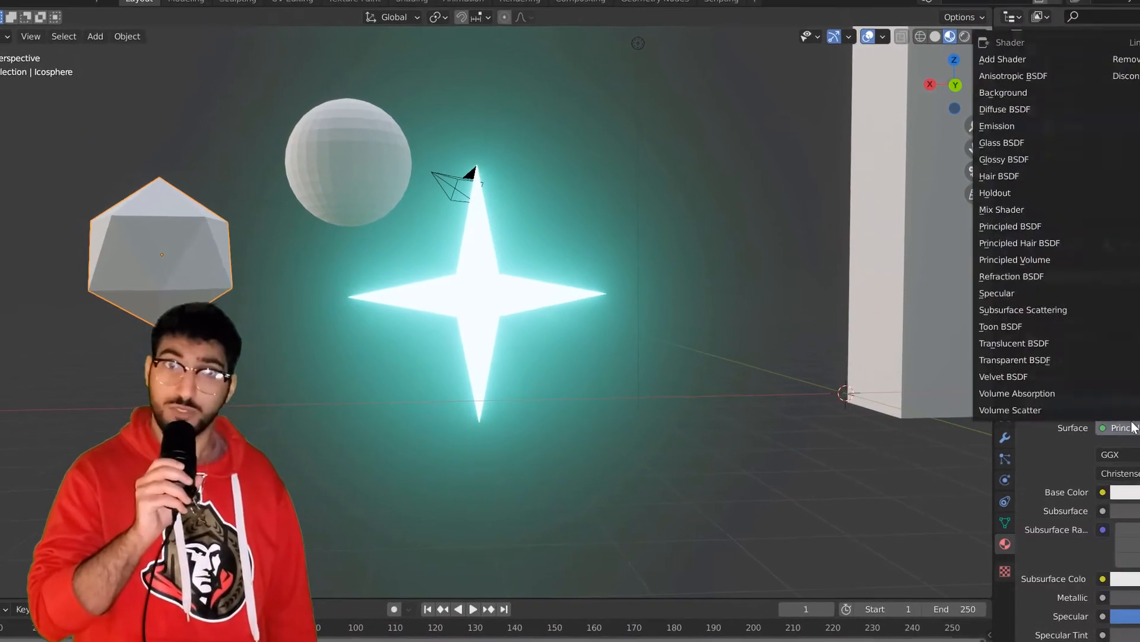
pyautogui.click(1013, 77)
pyautogui.click(1132, 444)
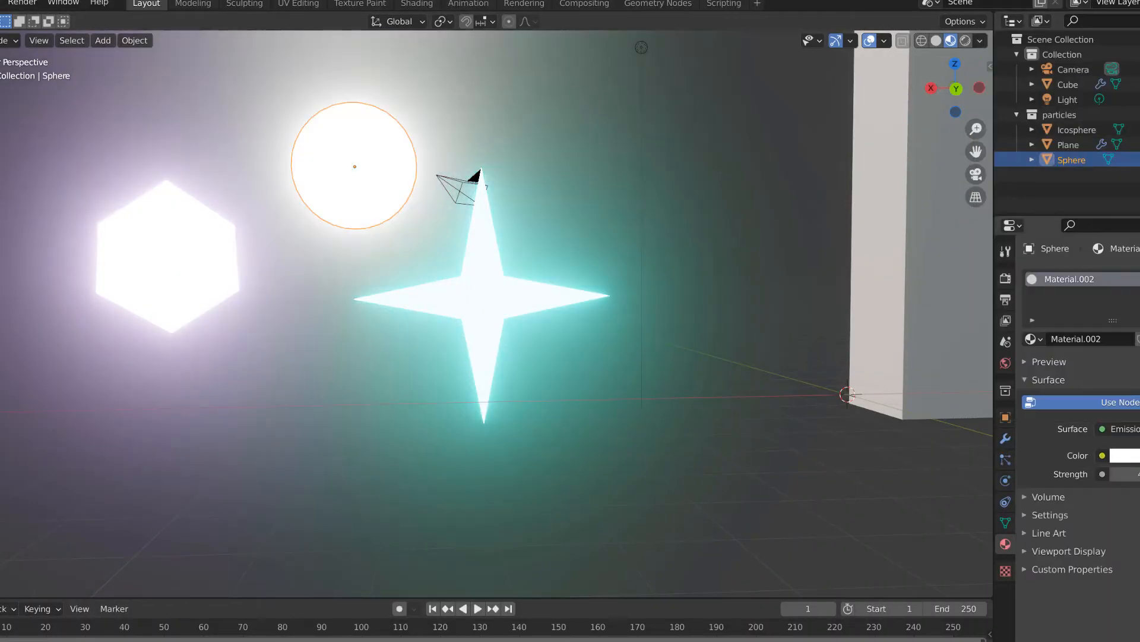
# Step: Set the emission color of the sphere's material to blue and deselect the sphere
pyautogui.click(1124, 456)
pyautogui.moveTo(1092, 291); pyautogui.dragTo(1139, 271)
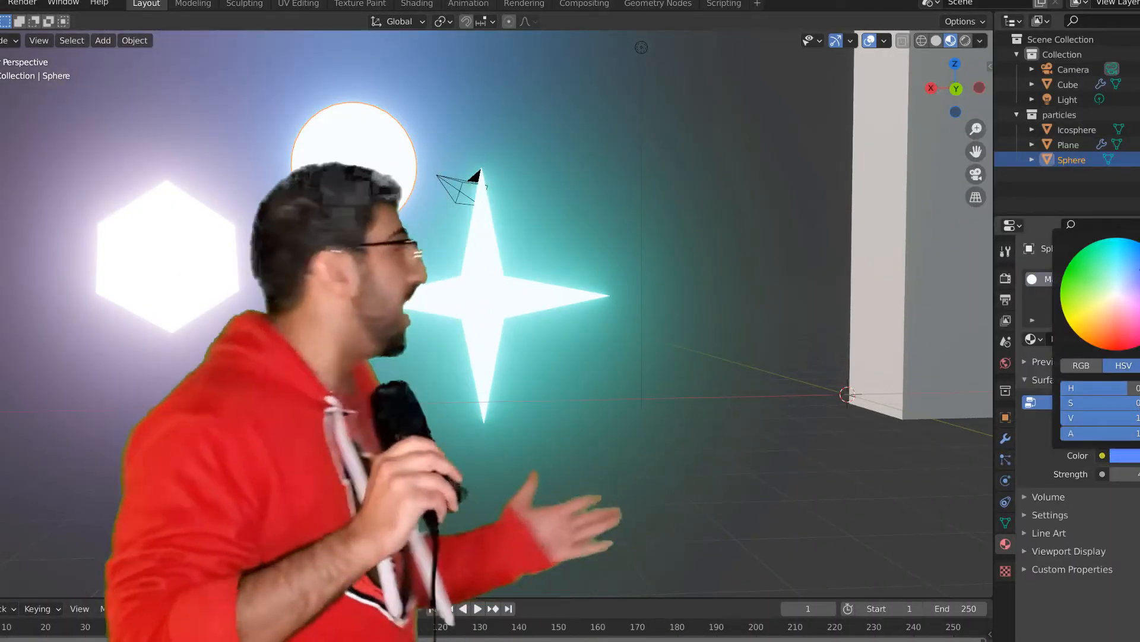
pyautogui.click(703, 395)
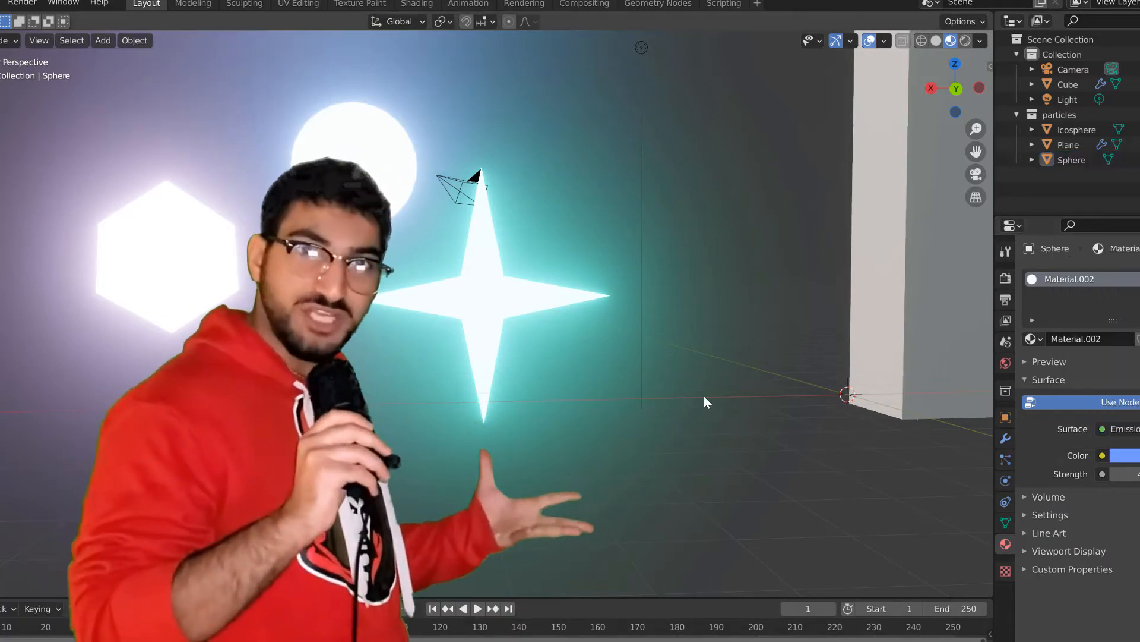
# Step: Play the animation and examine the glowing particles emitted by the tall cube from several distances
pyautogui.scroll(-5, 689, 412)
pyautogui.moveTo(690, 412)
pyautogui.mouseDown(button='middle')
pyautogui.moveTo(815, 440)
pyautogui.moveTo(857, 423)
pyautogui.moveTo(689, 421)
pyautogui.mouseUp(button='middle')
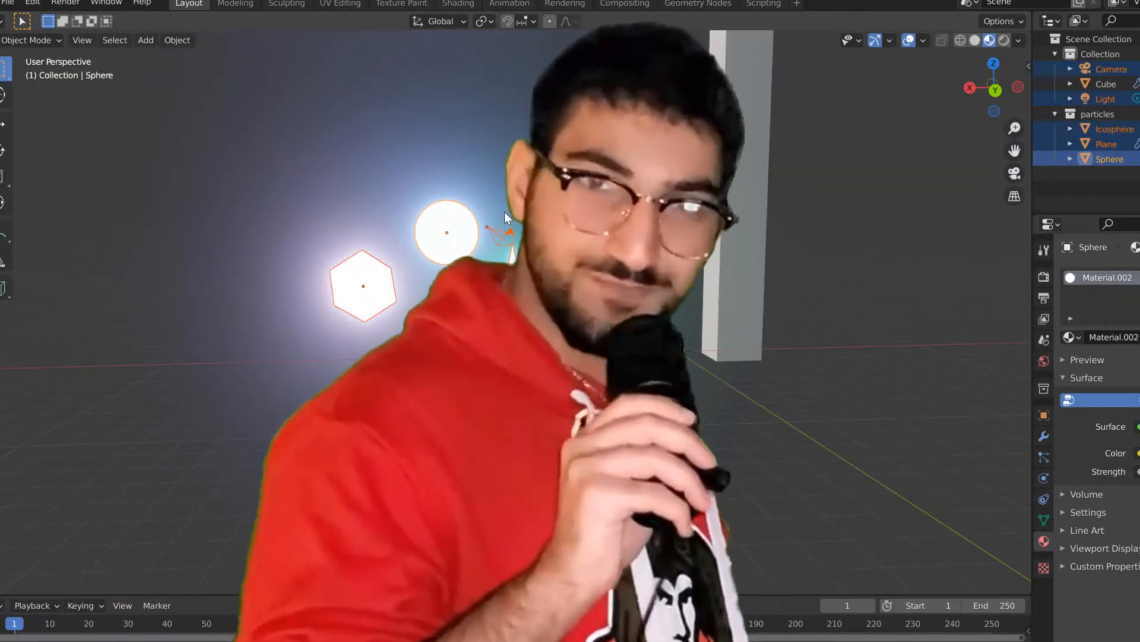
pyautogui.keyDown('ctrl'); pyautogui.moveTo(505, 212); pyautogui.dragTo(472, 245); pyautogui.keyUp('ctrl')
pyautogui.click(437, 406)
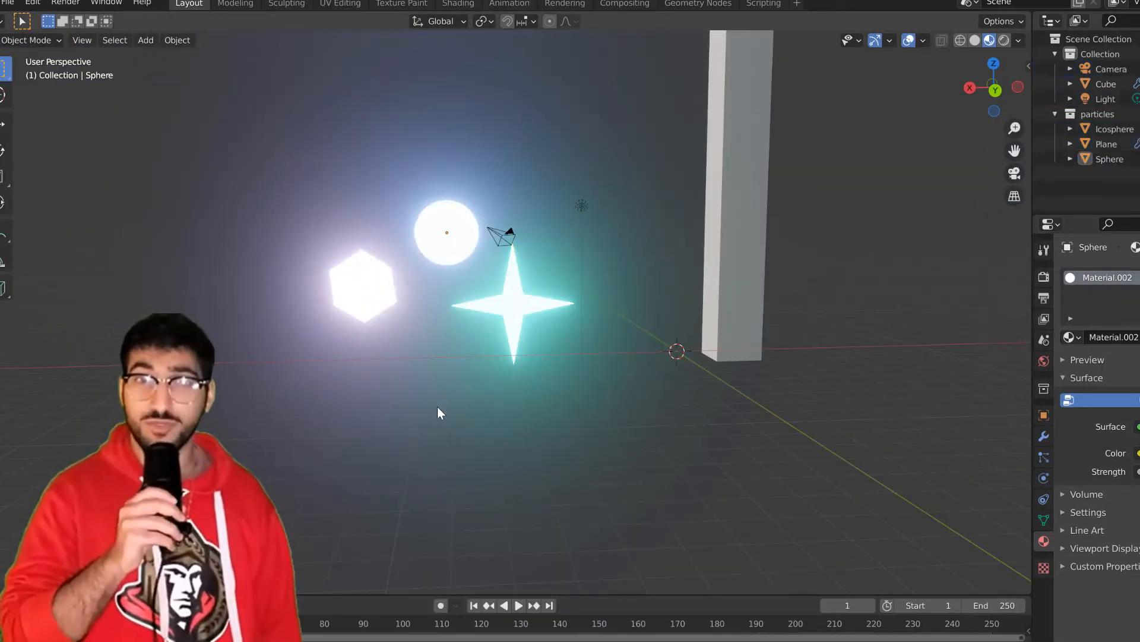
pyautogui.scroll(-2, 525, 480)
pyautogui.moveTo(521, 467); pyautogui.dragTo(509, 458, button='middle')
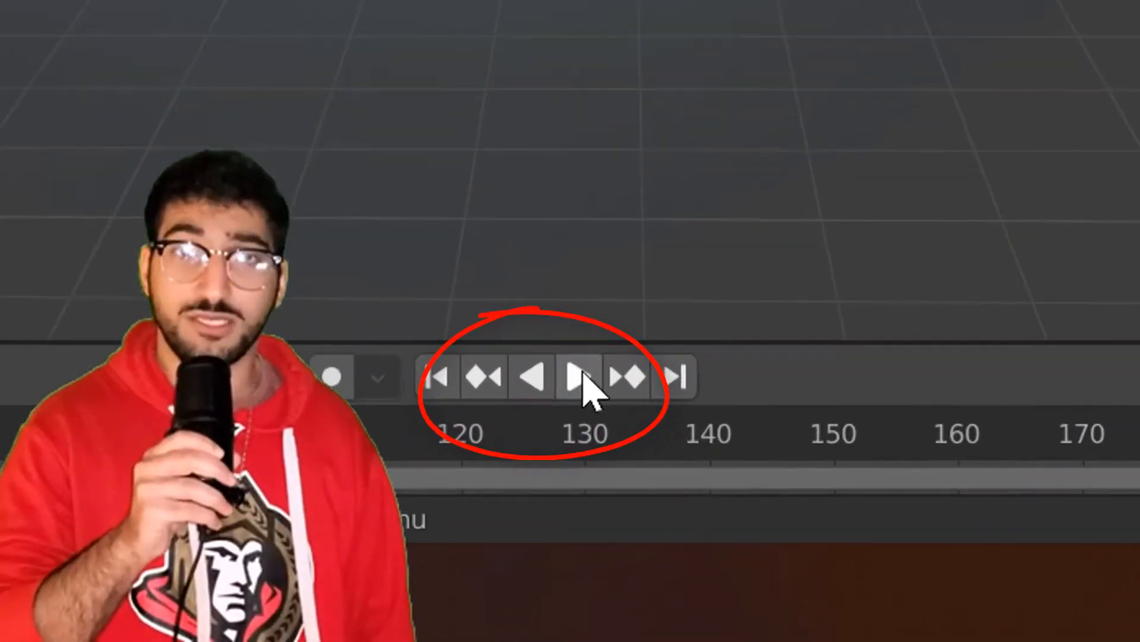
pyautogui.click(545, 500)
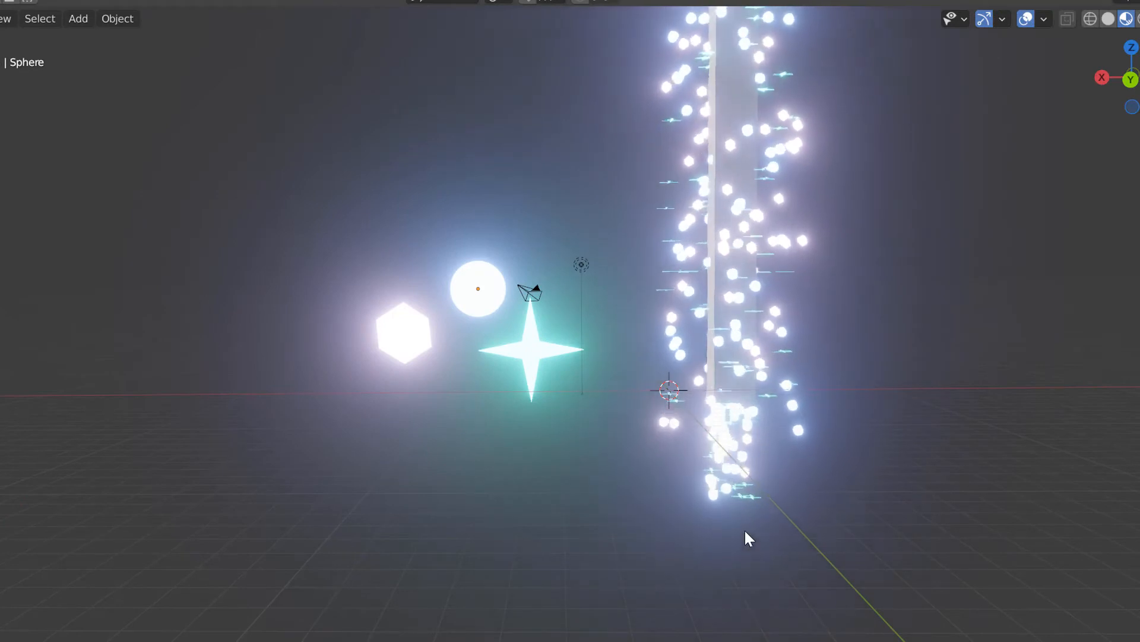
pyautogui.scroll(-2, 758, 493)
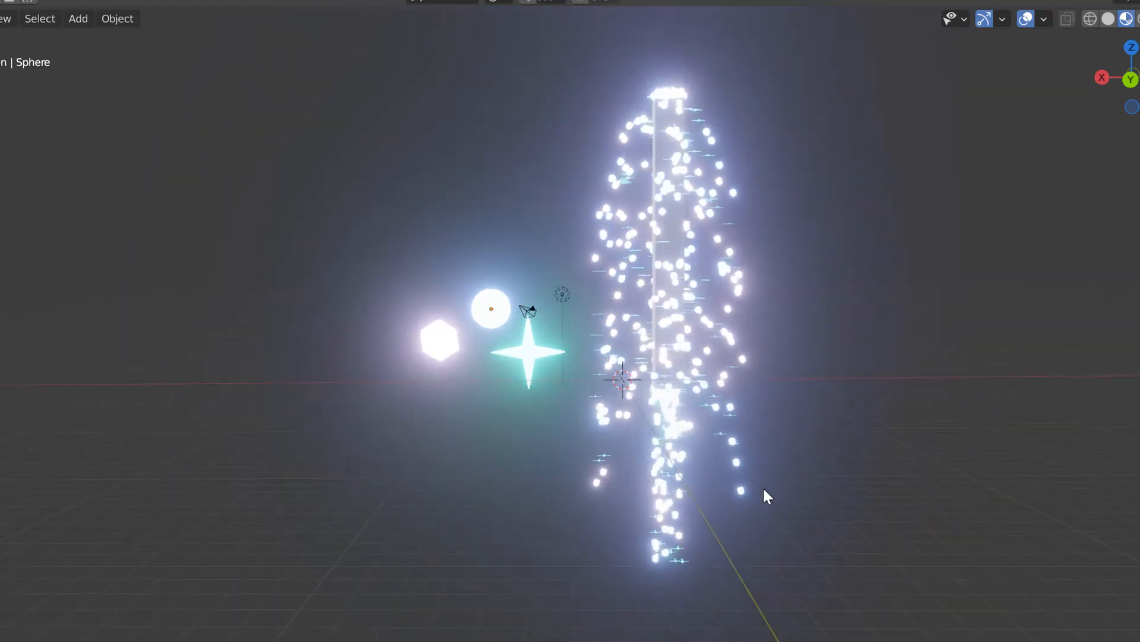
pyautogui.moveTo(763, 485)
pyautogui.mouseDown(button='middle')
pyautogui.moveTo(643, 512)
pyautogui.moveTo(524, 497)
pyautogui.moveTo(710, 478)
pyautogui.moveTo(746, 494)
pyautogui.mouseUp(button='middle')
pyautogui.scroll(5, 524, 497)
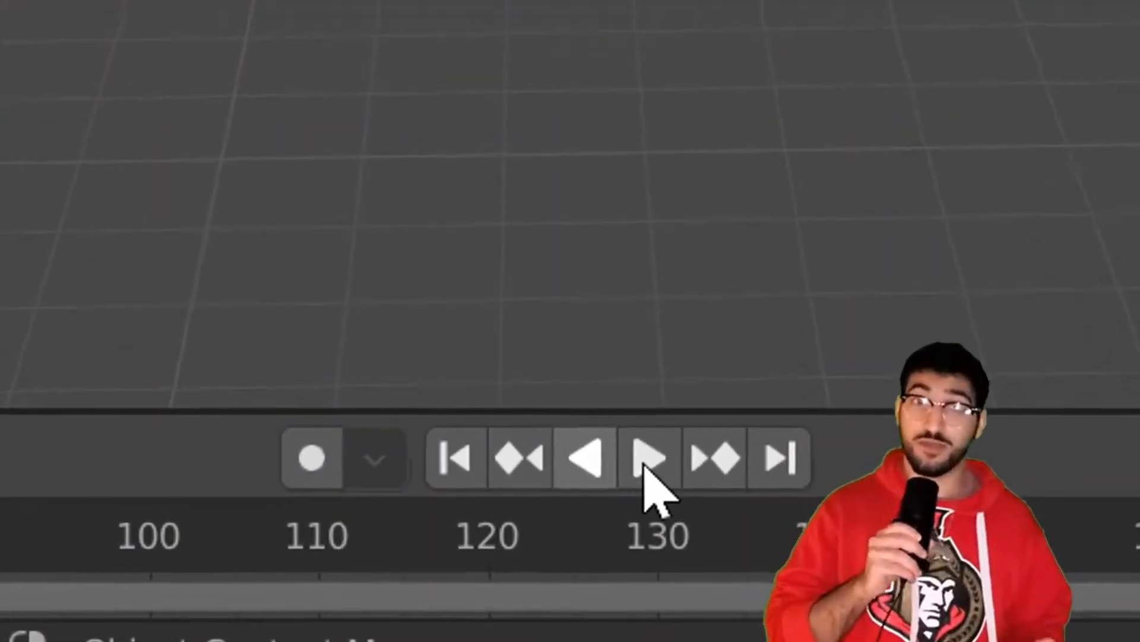
# Step: Box-select the icosphere, sphere and star, and rescale them slightly while the particle animation plays
pyautogui.click(585, 554)
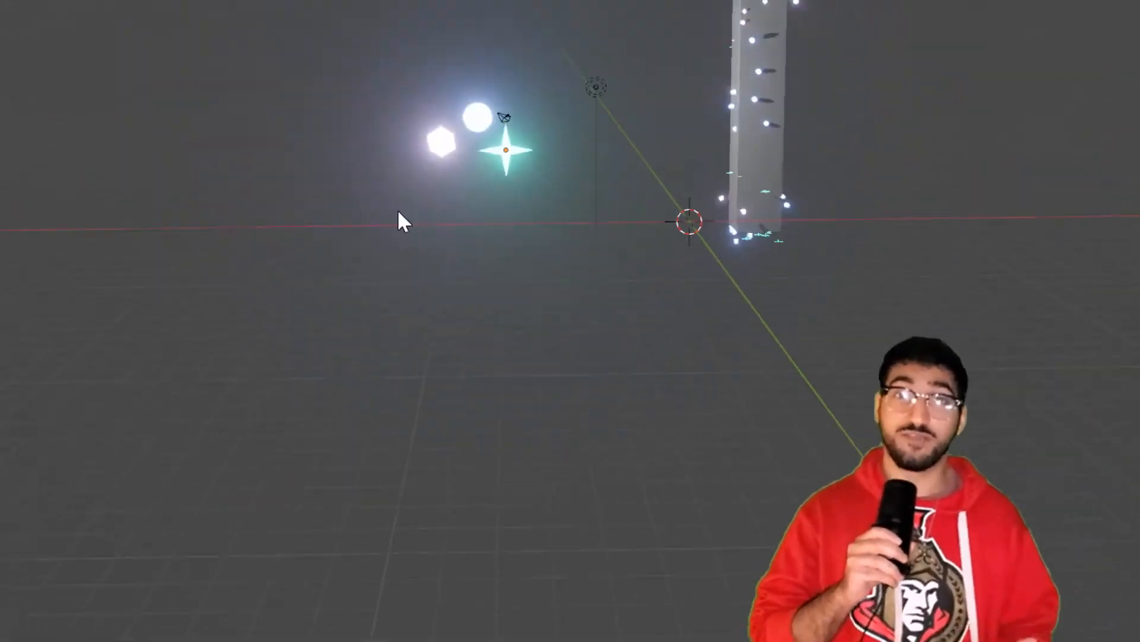
pyautogui.moveTo(386, 237); pyautogui.dragTo(537, 353)
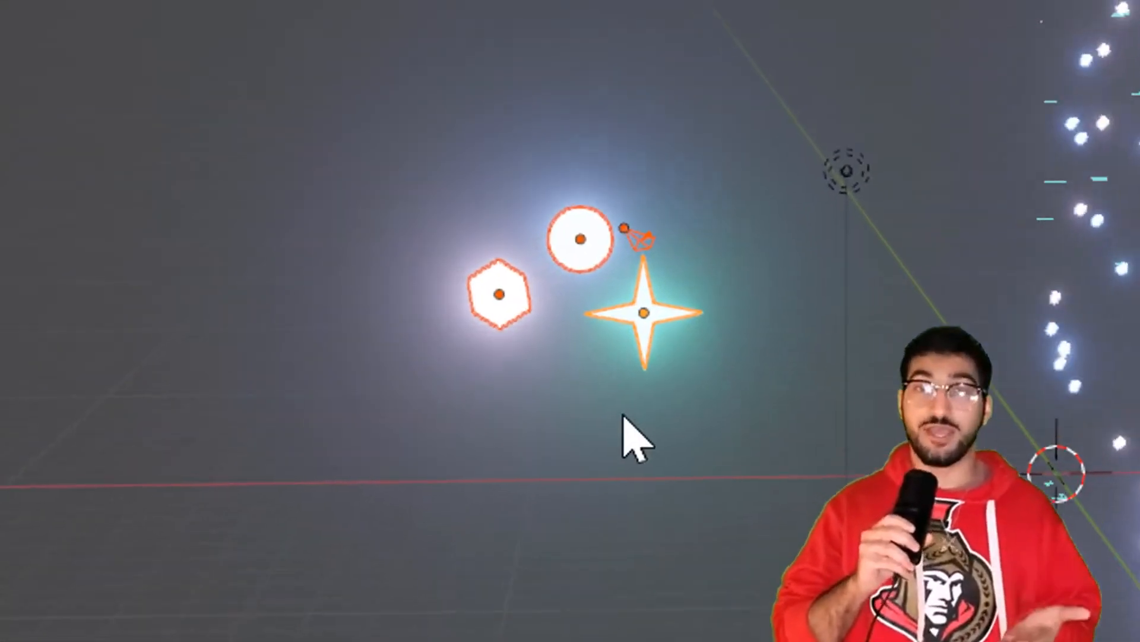
pyautogui.press('s')
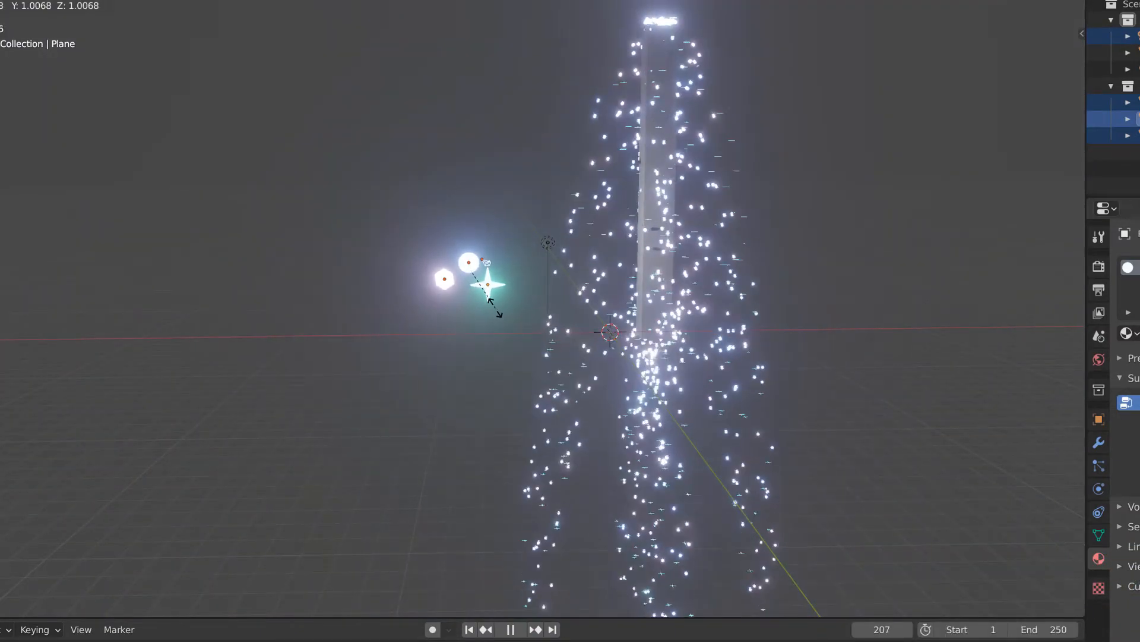
pyautogui.click(504, 315)
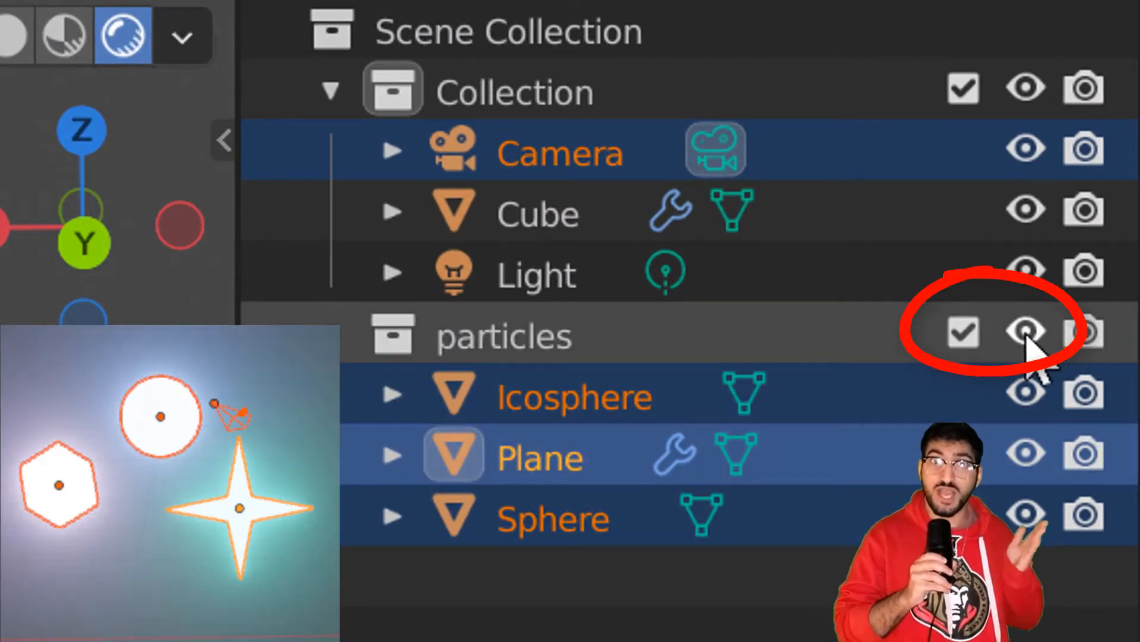
# Step: Hide the particles collection in the viewport, clear the selection and inspect the cube's emitted particles
pyautogui.click(1025, 335)
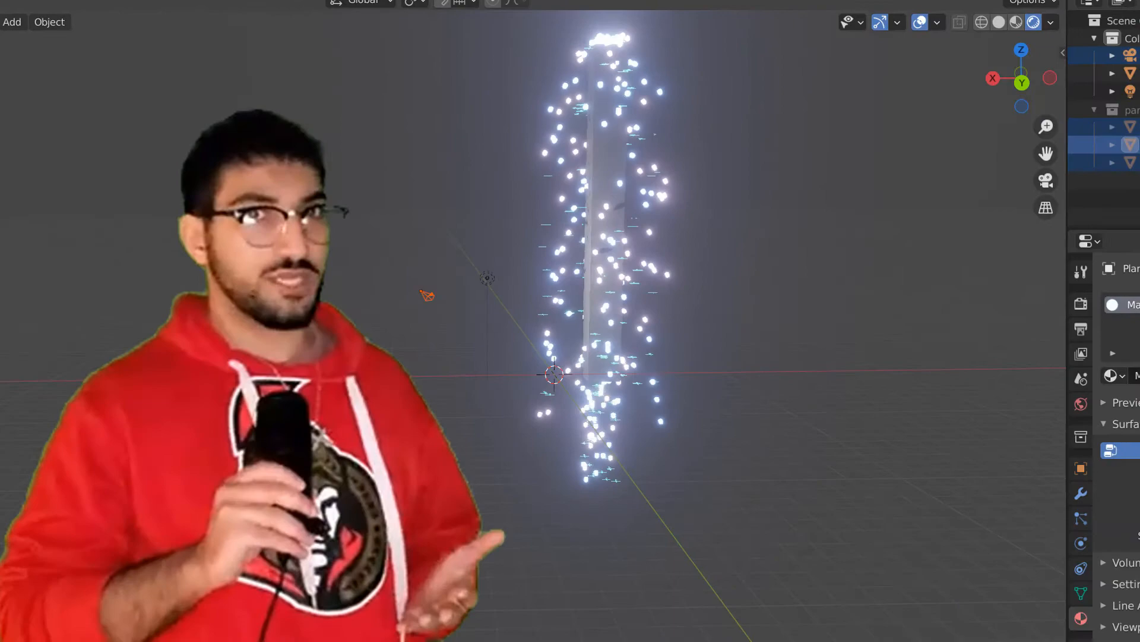
pyautogui.click(588, 326)
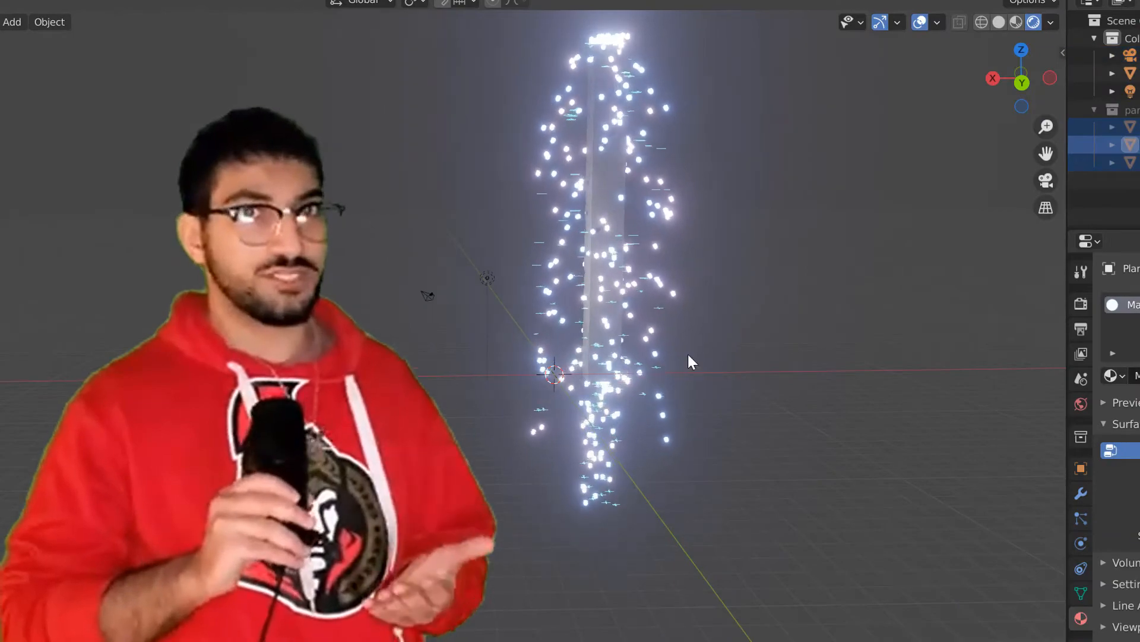
pyautogui.moveTo(589, 325); pyautogui.dragTo(553, 336, button='middle')
pyautogui.moveTo(645, 364); pyautogui.dragTo(608, 407, button='middle')
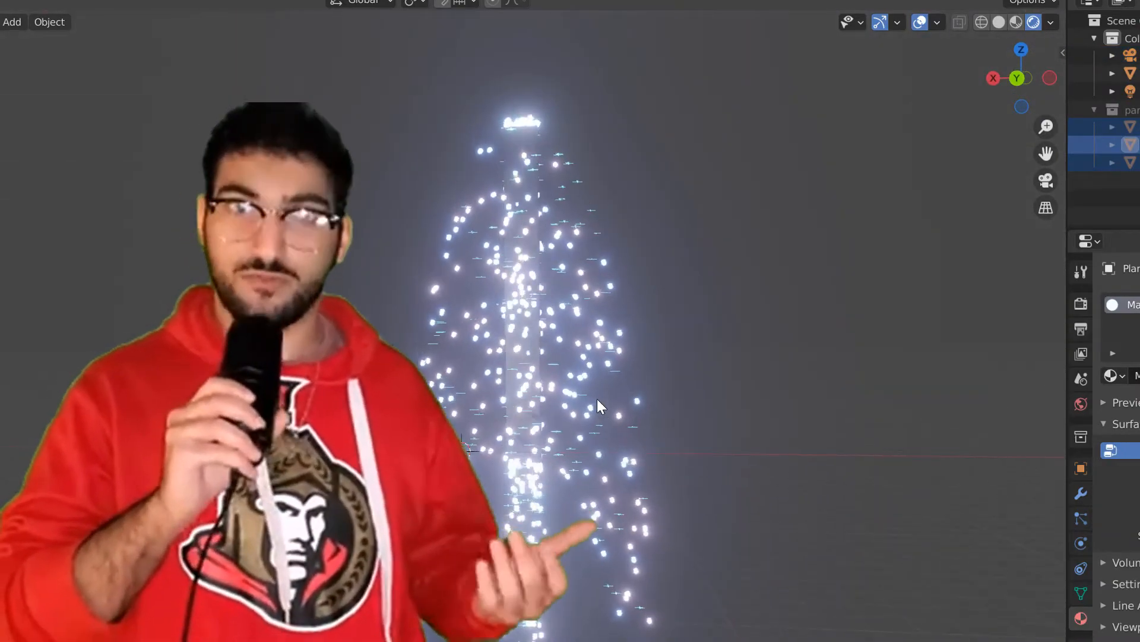
pyautogui.scroll(3, 597, 399)
pyautogui.scroll(-5, 597, 398)
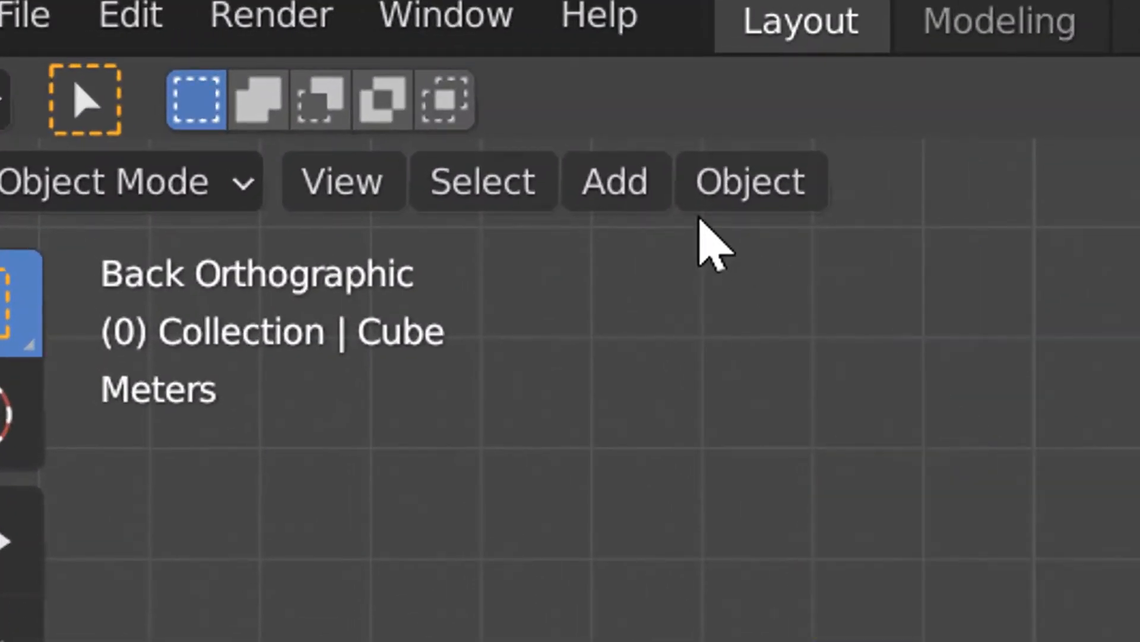
# Step: Add a Curve Guide force field to the scene
pyautogui.click(622, 178)
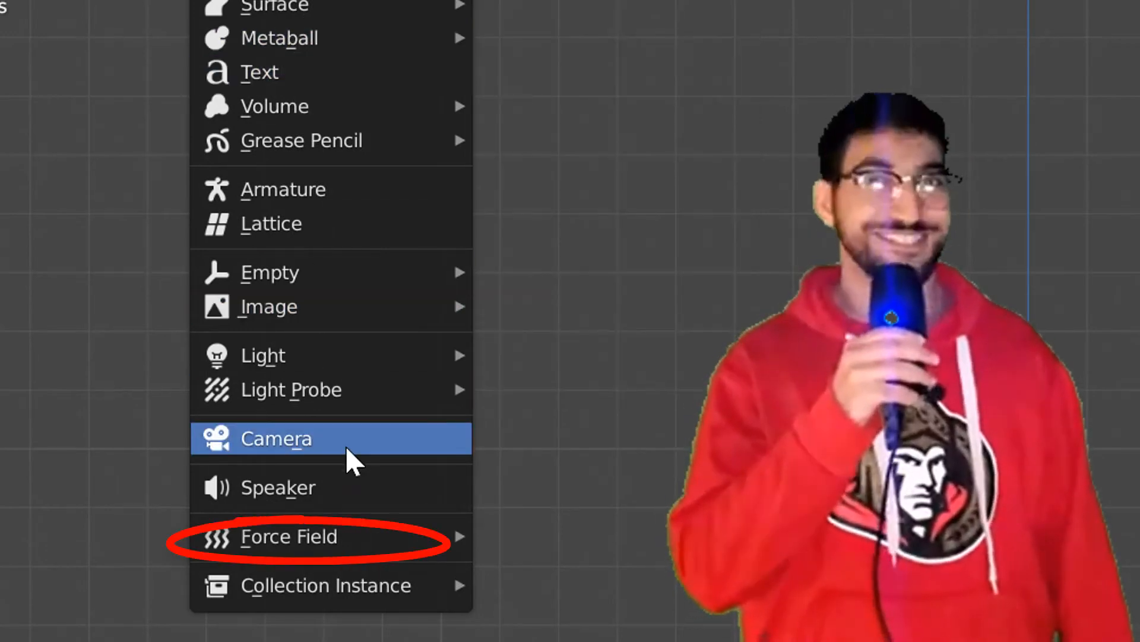
pyautogui.moveTo(351, 541)
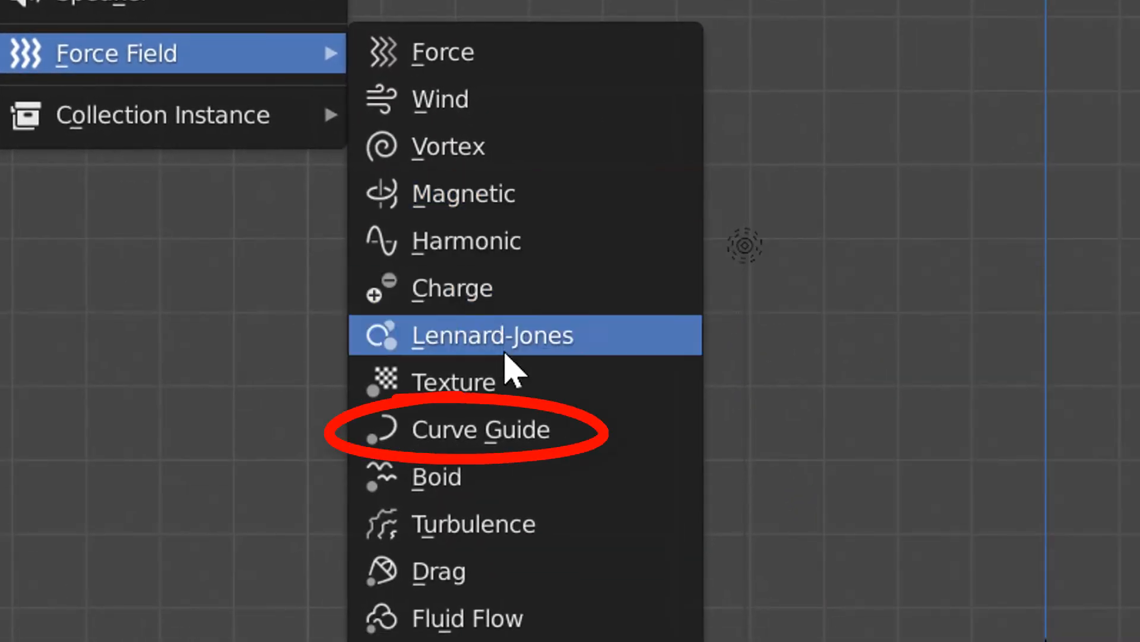
pyautogui.click(510, 429)
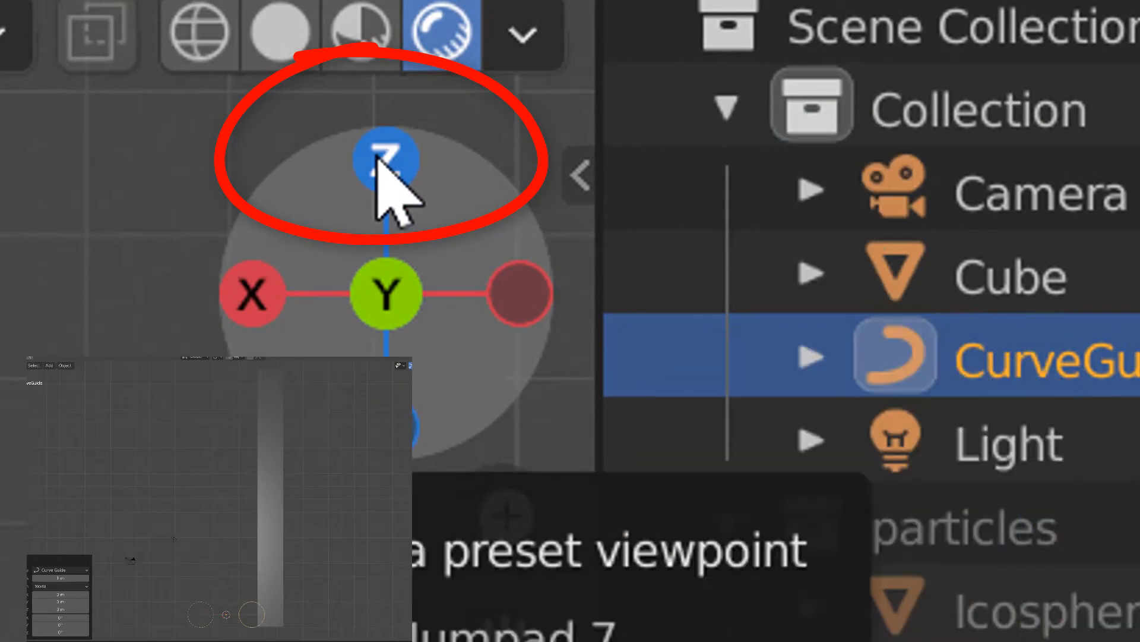
# Step: In top view, scale the curve guide by about 3.107 and move it about -3.29 m in Y to centre it on the cube
pyautogui.click(380, 160)
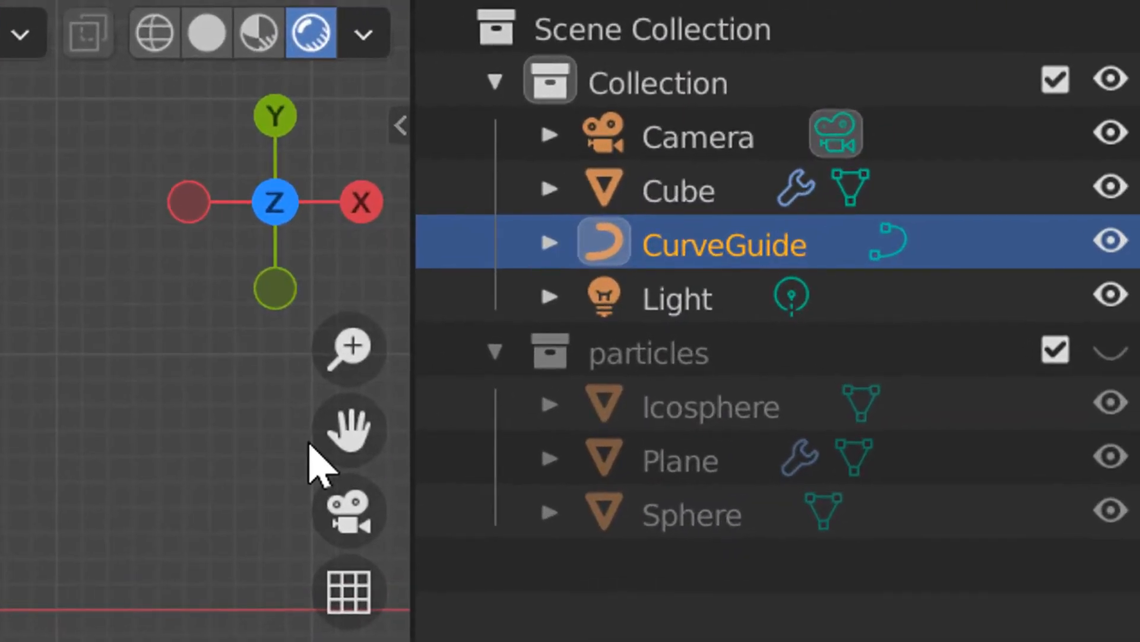
pyautogui.doubleClick(735, 237)
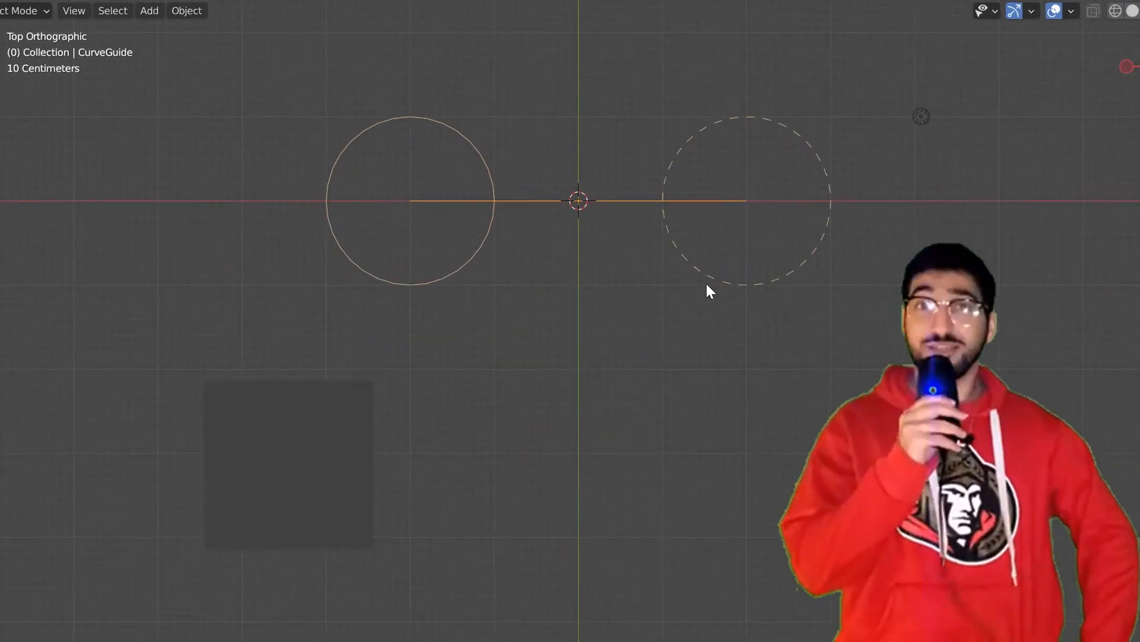
pyautogui.press('s')
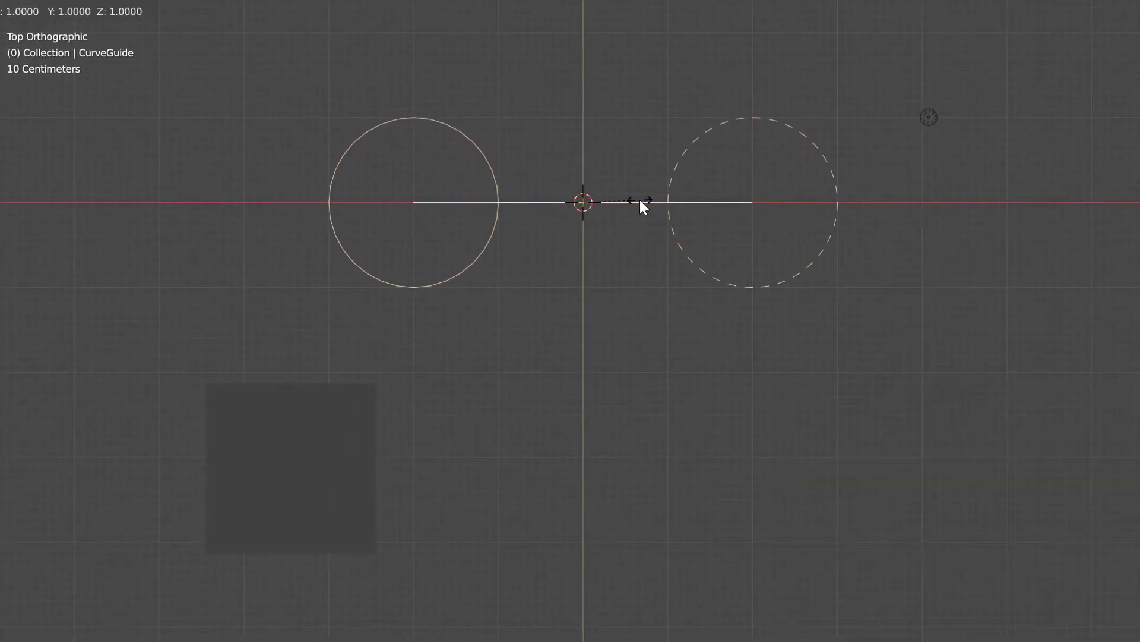
pyautogui.click(747, 204)
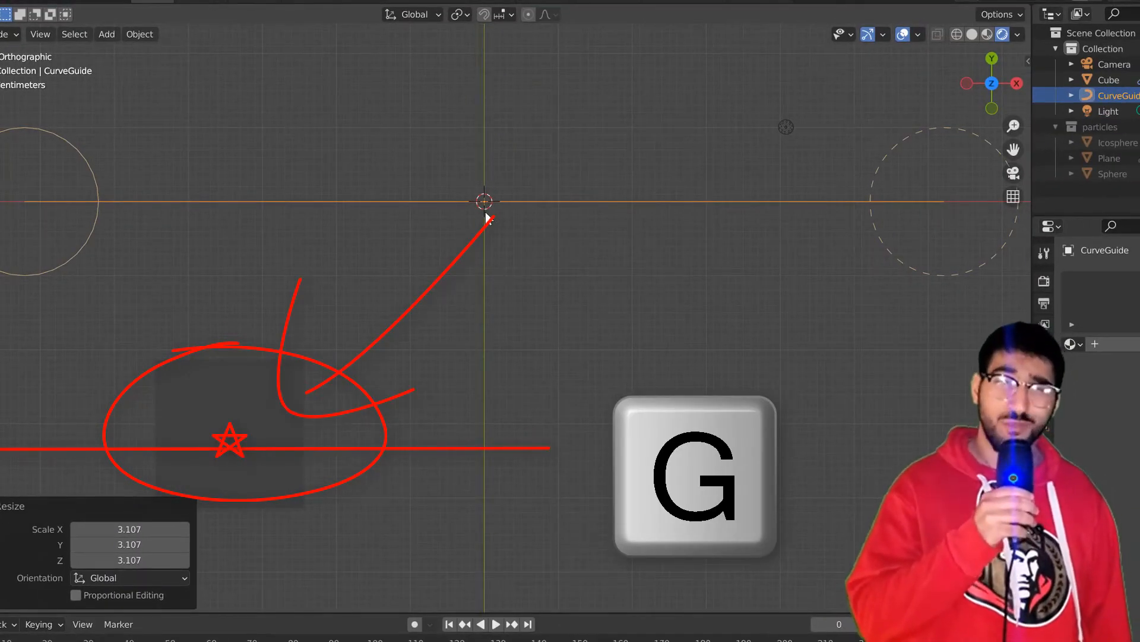
pyautogui.press('g')
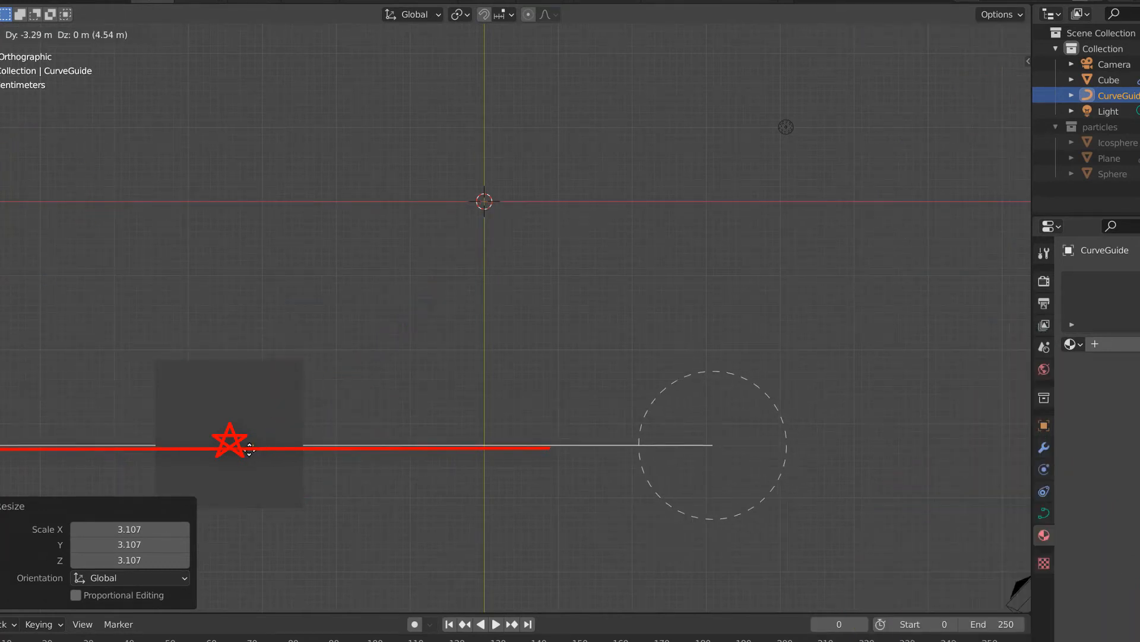
pyautogui.moveTo(249, 450)
pyautogui.mouseDown(button='middle')
pyautogui.moveTo(245, 435)
pyautogui.moveTo(142, 375)
pyautogui.moveTo(140, 389)
pyautogui.mouseUp(button='middle')
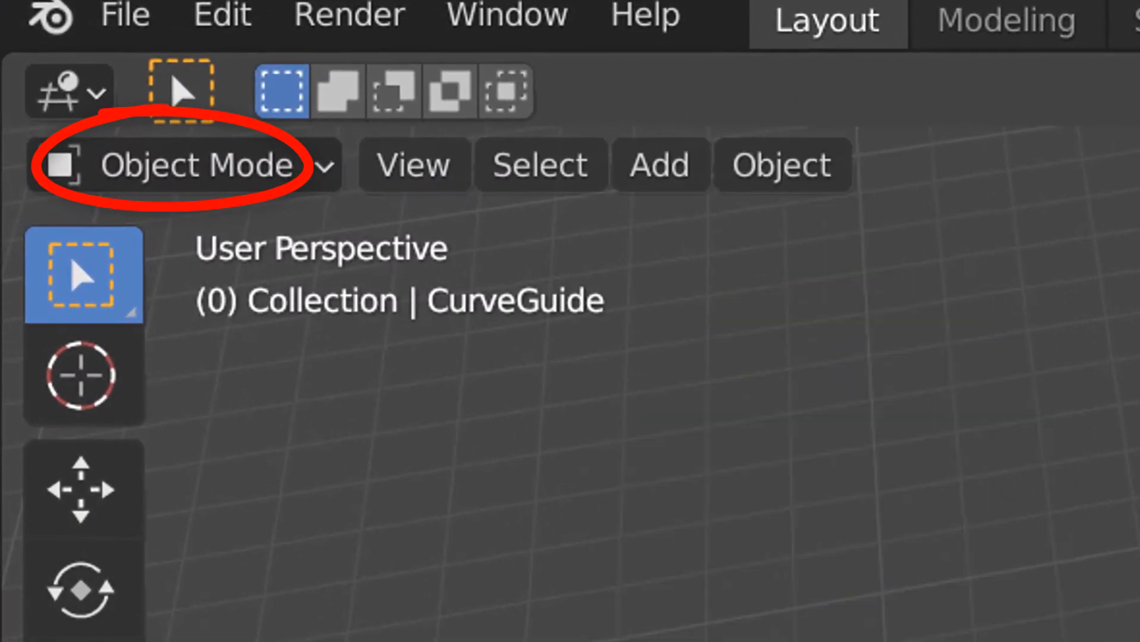
# Step: In Edit Mode and front view, shift the whole curve guide sideways and slightly down so it starts inside the cube near its base
pyautogui.click(270, 182)
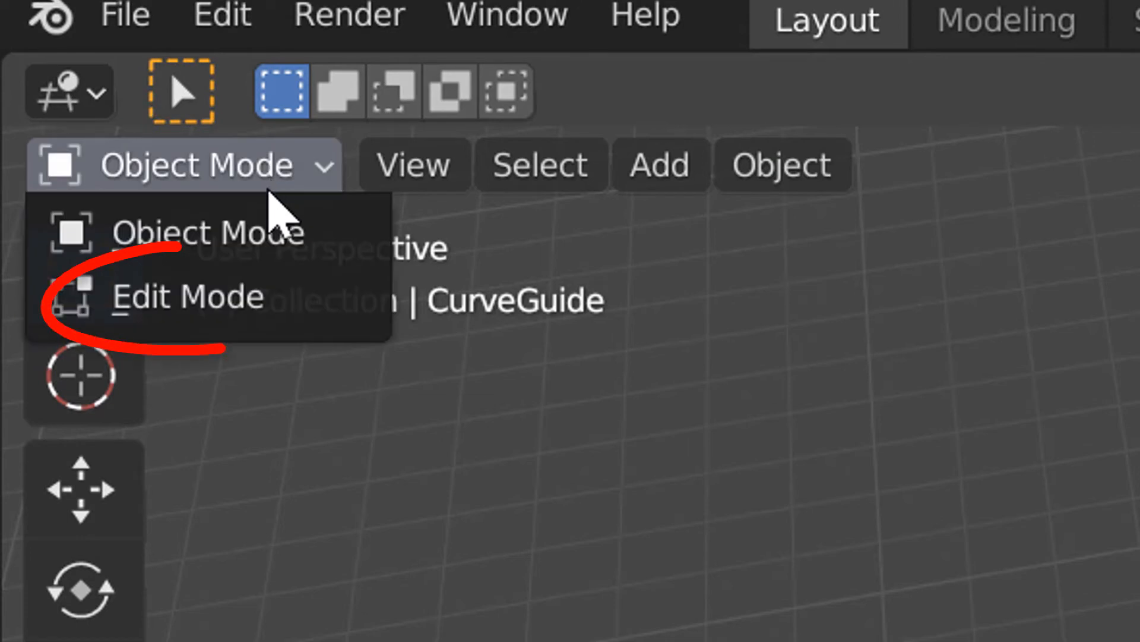
pyautogui.click(235, 306)
pyautogui.press('g')
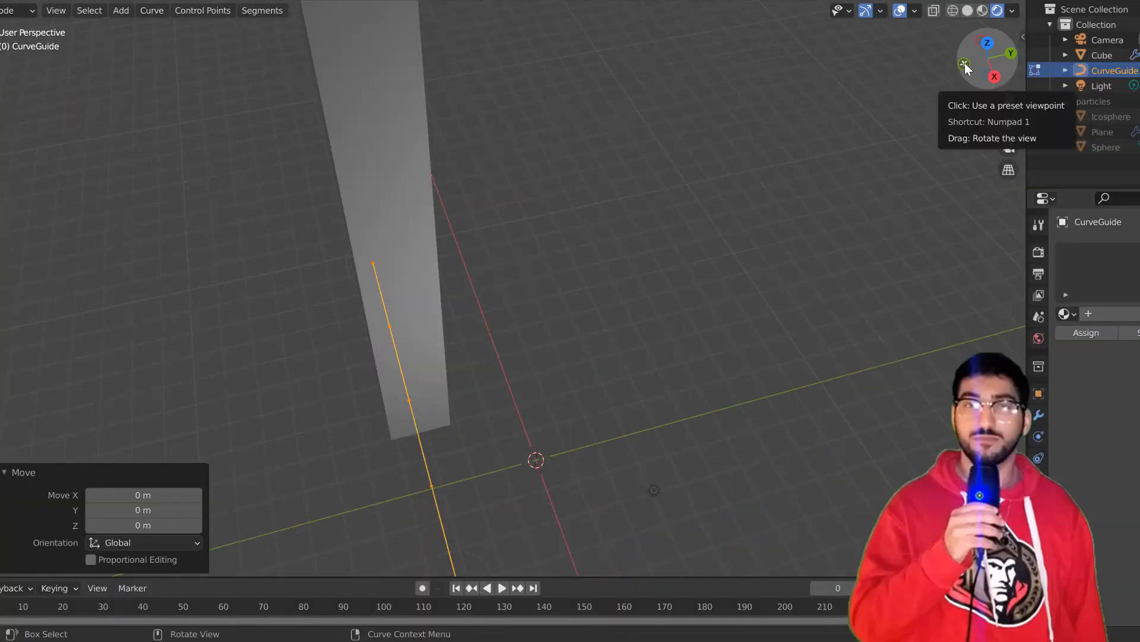
pyautogui.click(1113, 102)
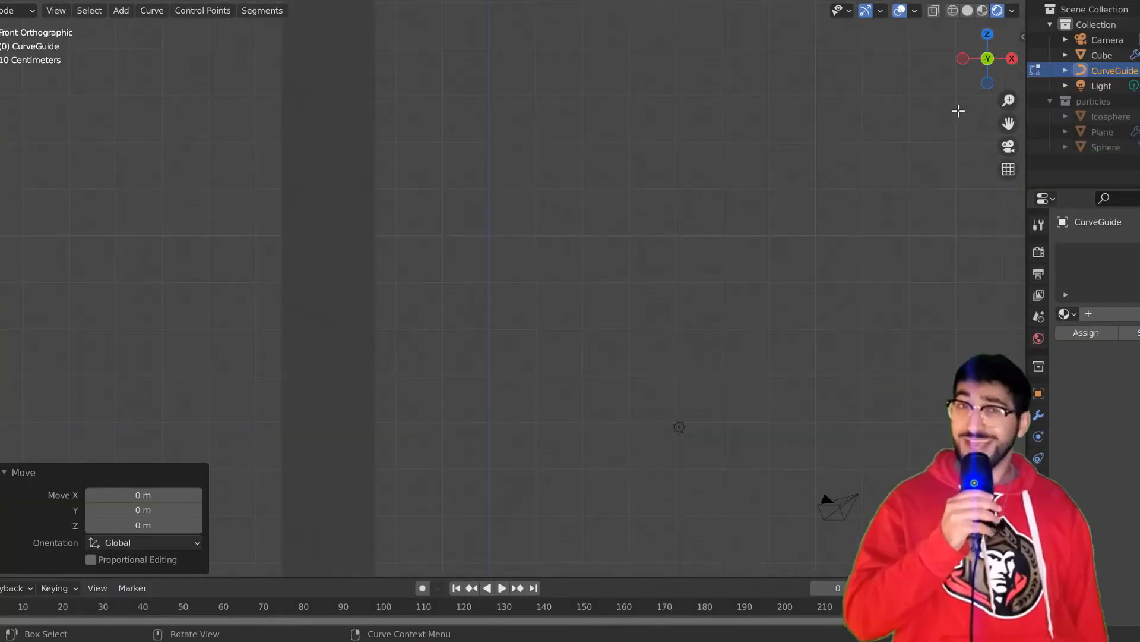
pyautogui.moveTo(1008, 123); pyautogui.dragTo(1055, 89)
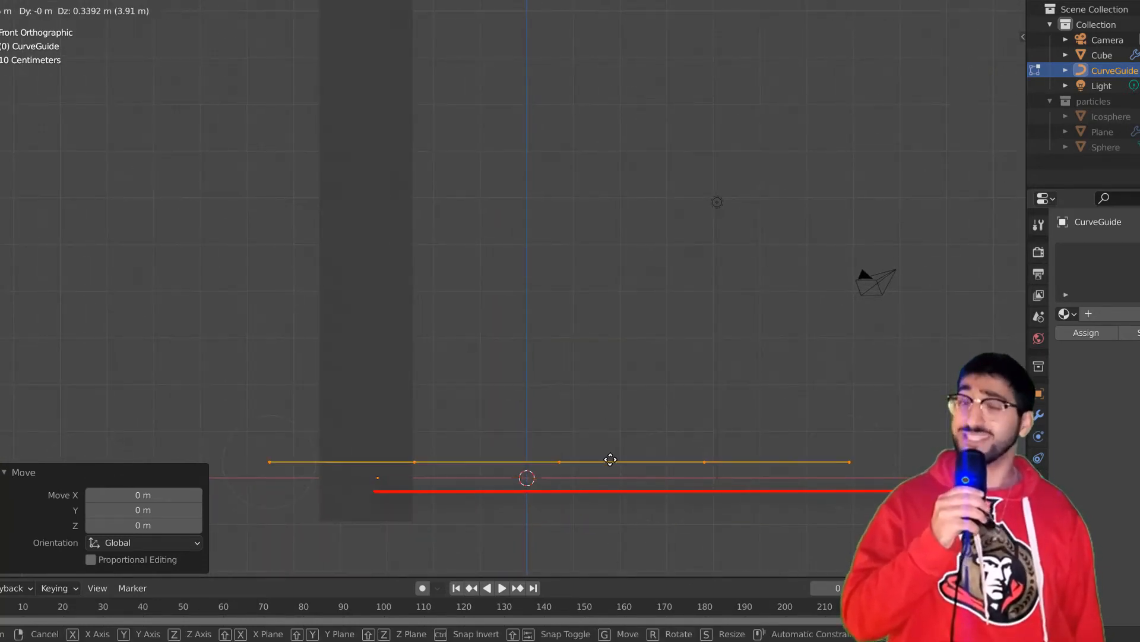
pyautogui.click(713, 484)
pyautogui.press('g')
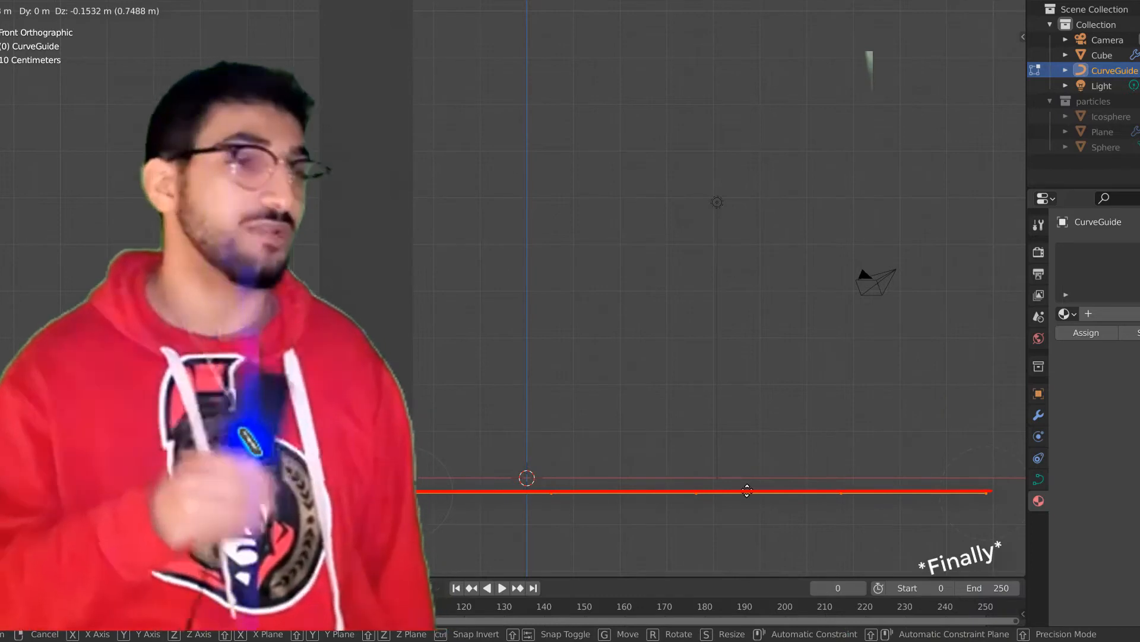
pyautogui.click(747, 490)
pyautogui.moveTo(747, 490); pyautogui.dragTo(404, 424, button='middle')
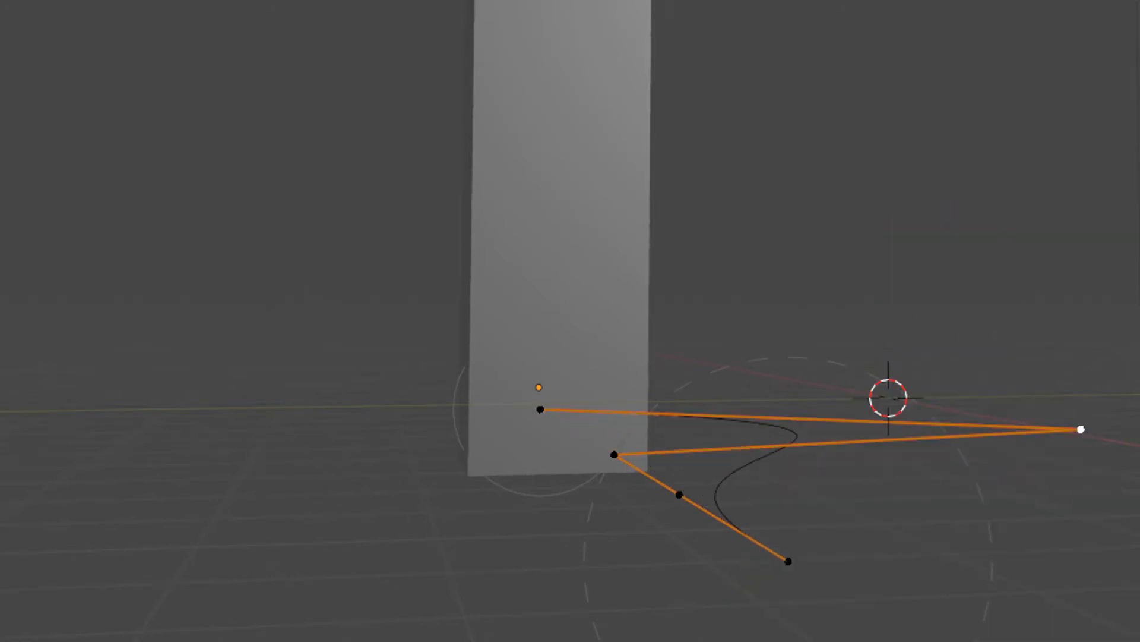
# Step: Reshape the curve guide into a wide bend by moving its middle control point about 46.4 m in Y and -7.25 m in X
pyautogui.moveTo(570, 321); pyautogui.dragTo(588, 374, button='middle')
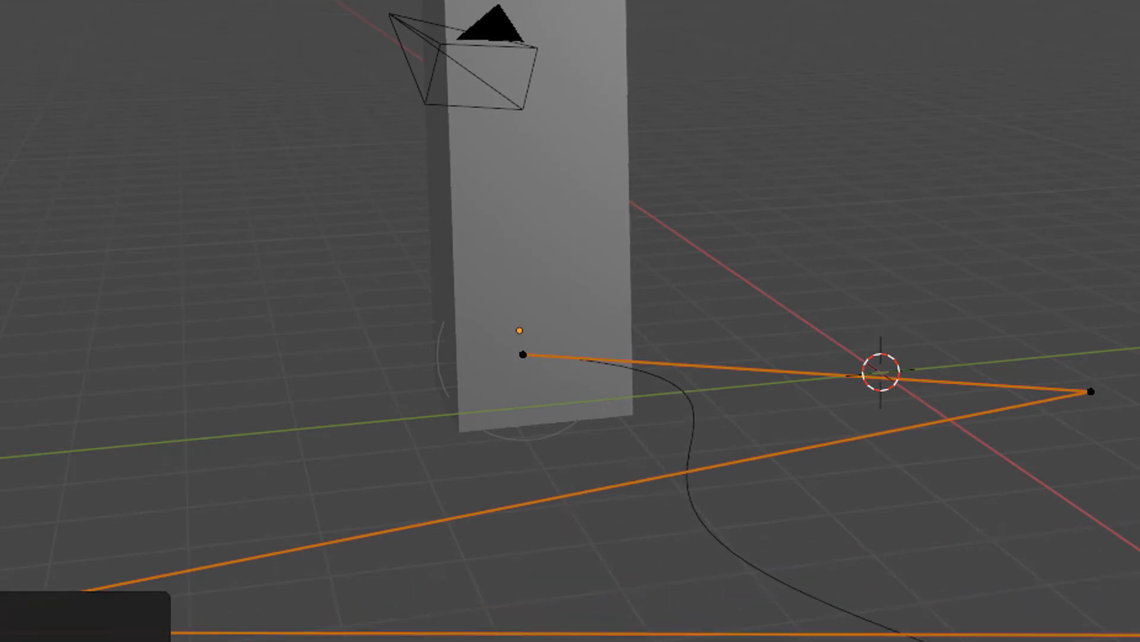
pyautogui.moveTo(570, 321); pyautogui.dragTo(556, 282, button='middle')
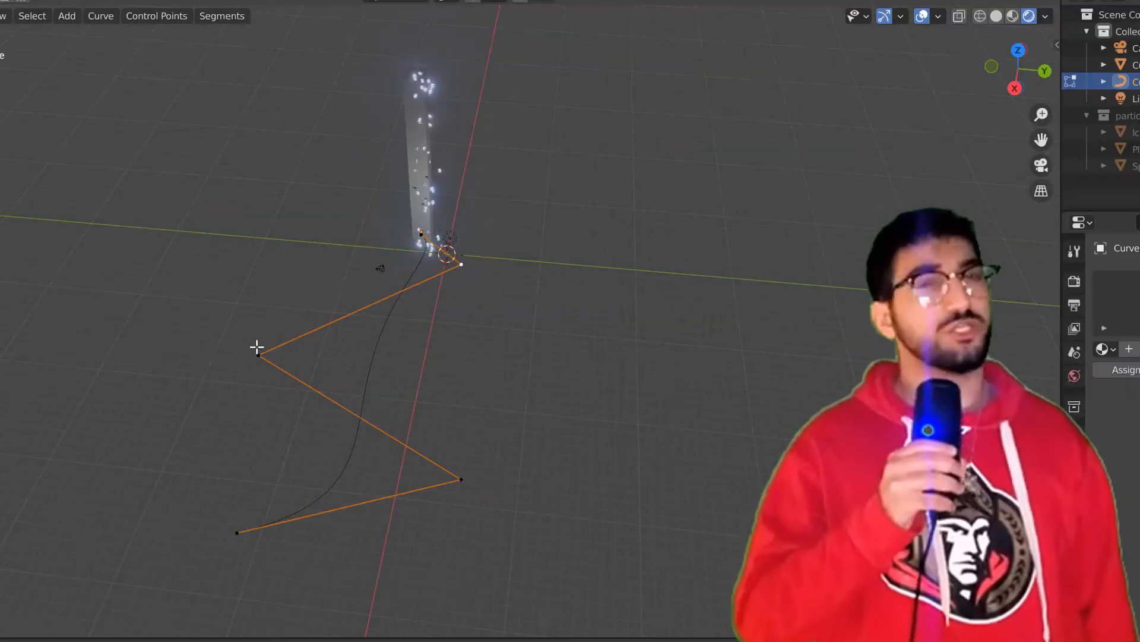
pyautogui.click(262, 357)
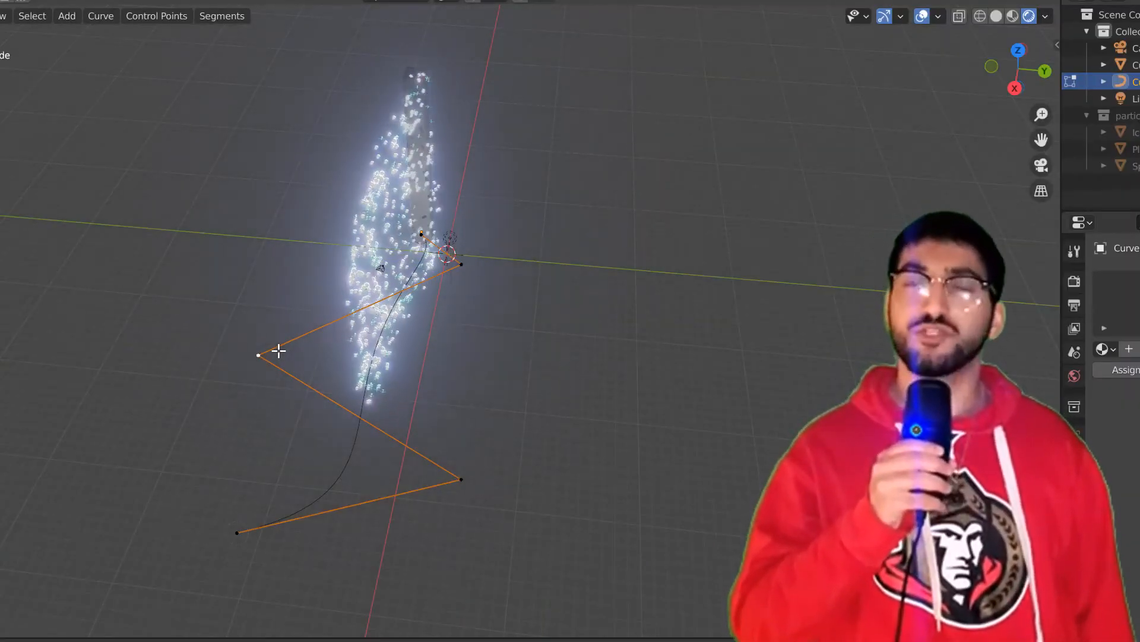
pyautogui.press('g')
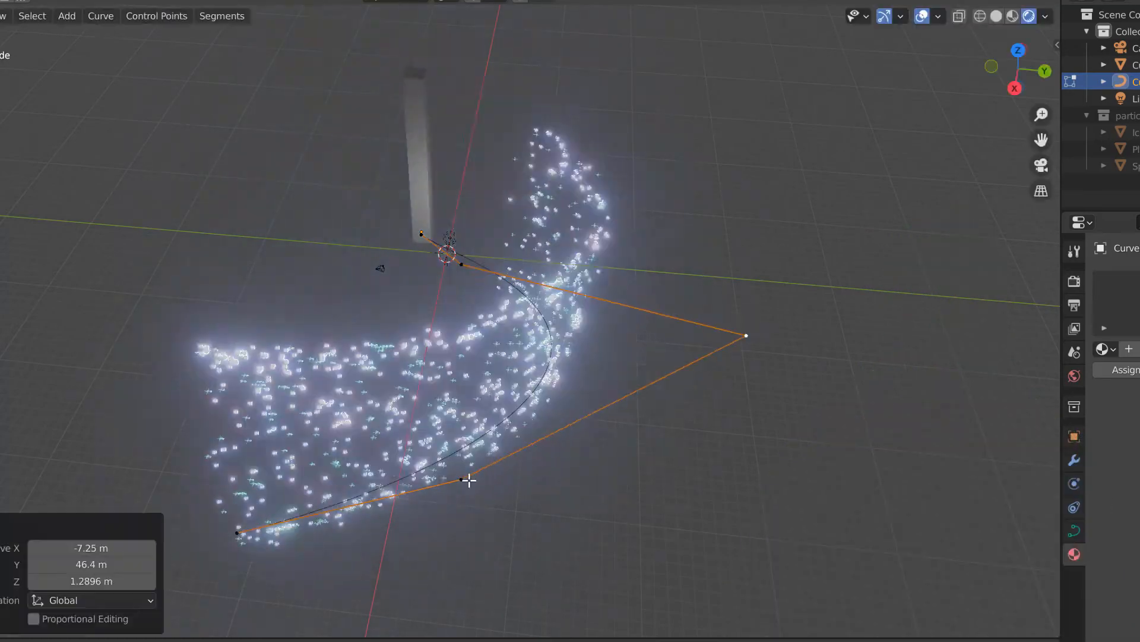
pyautogui.press('g')
pyautogui.press('Escape')
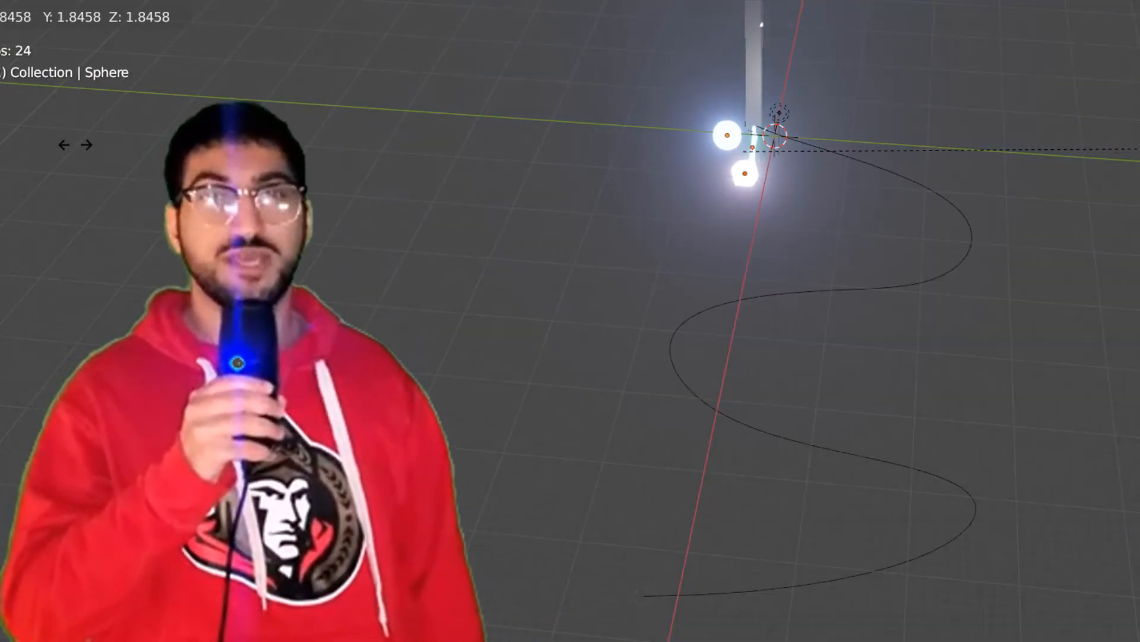
# Step: Scale up the icosphere, plane and sphere particle objects by about 1.846
pyautogui.click(75, 145)
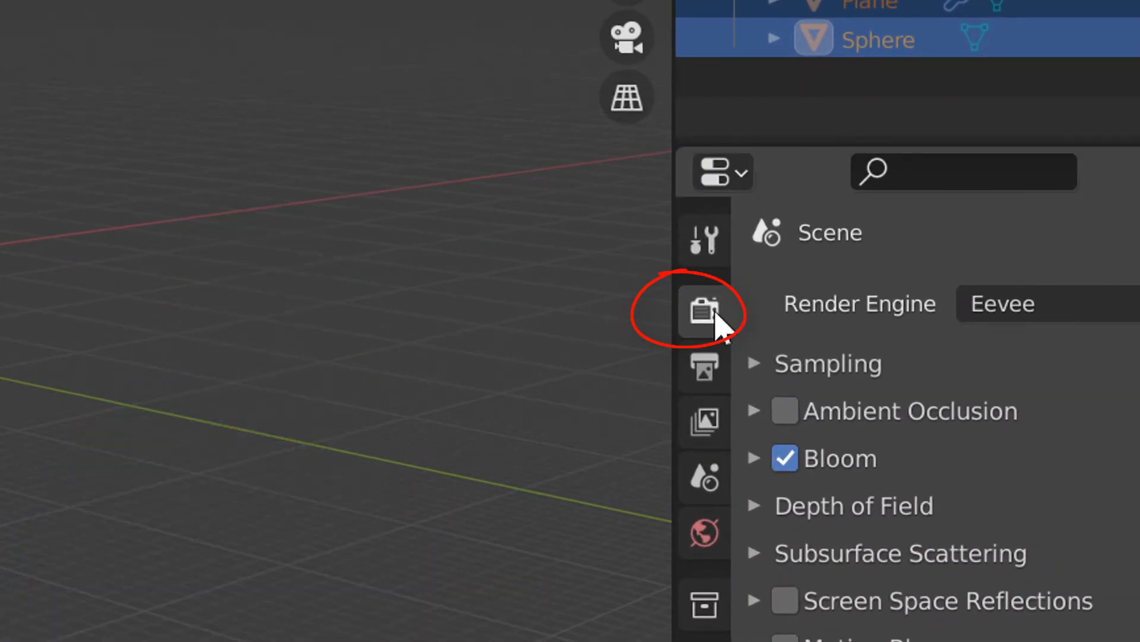
# Step: Set the Gamma to 0.230 in the scene's Color Management render settings
pyautogui.click(707, 350)
pyautogui.click(705, 321)
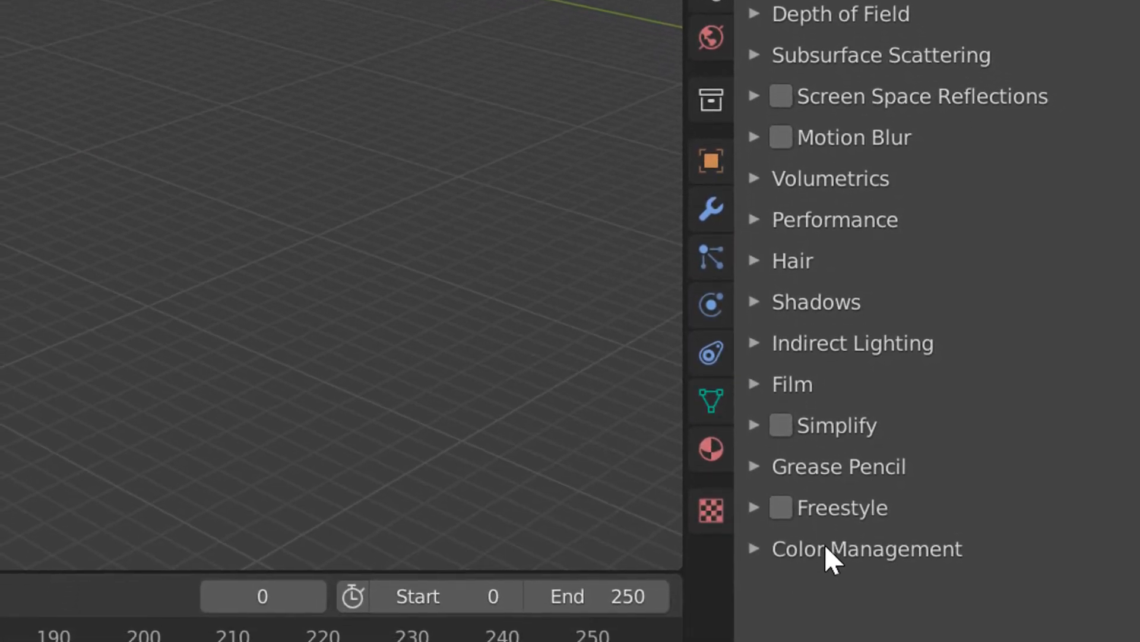
pyautogui.click(825, 553)
pyautogui.scroll(-2, 826, 556)
pyautogui.scroll(-3, 826, 553)
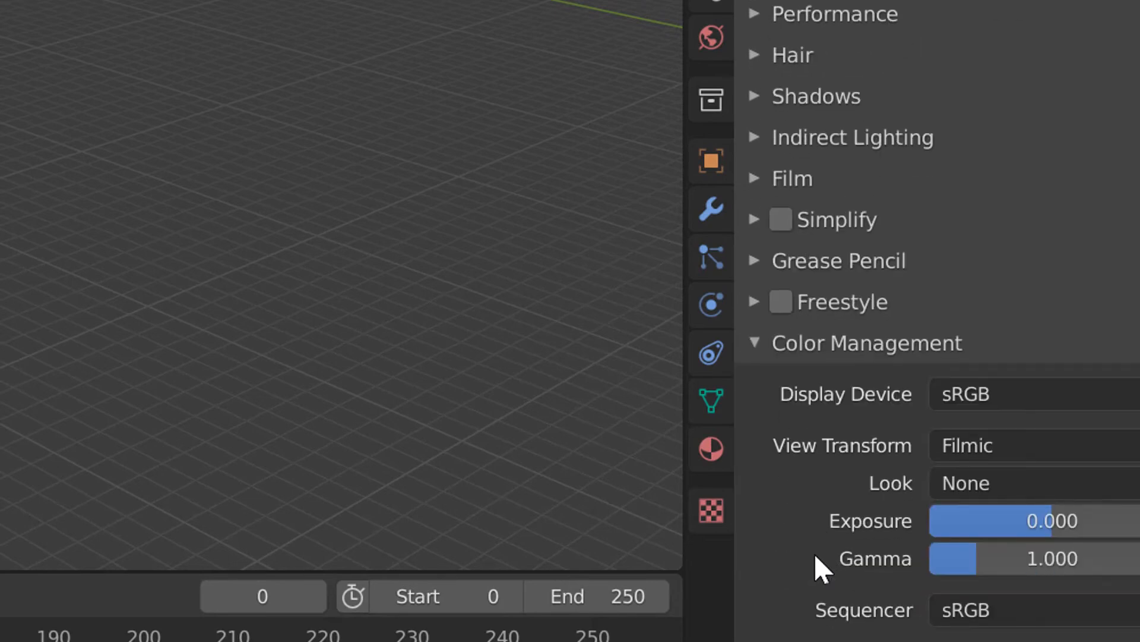
pyautogui.click(1048, 558)
pyautogui.write('0.23')
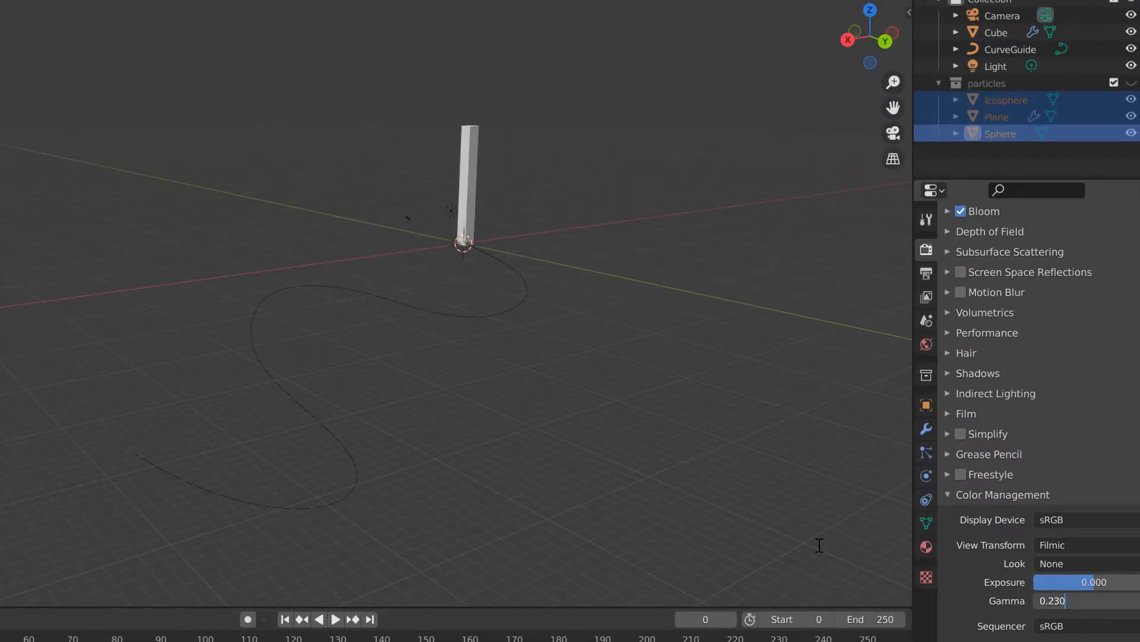
pyautogui.press('Return')
# Step: Play the particle animation and switch the viewport to rendered shading
pyautogui.click(335, 619)
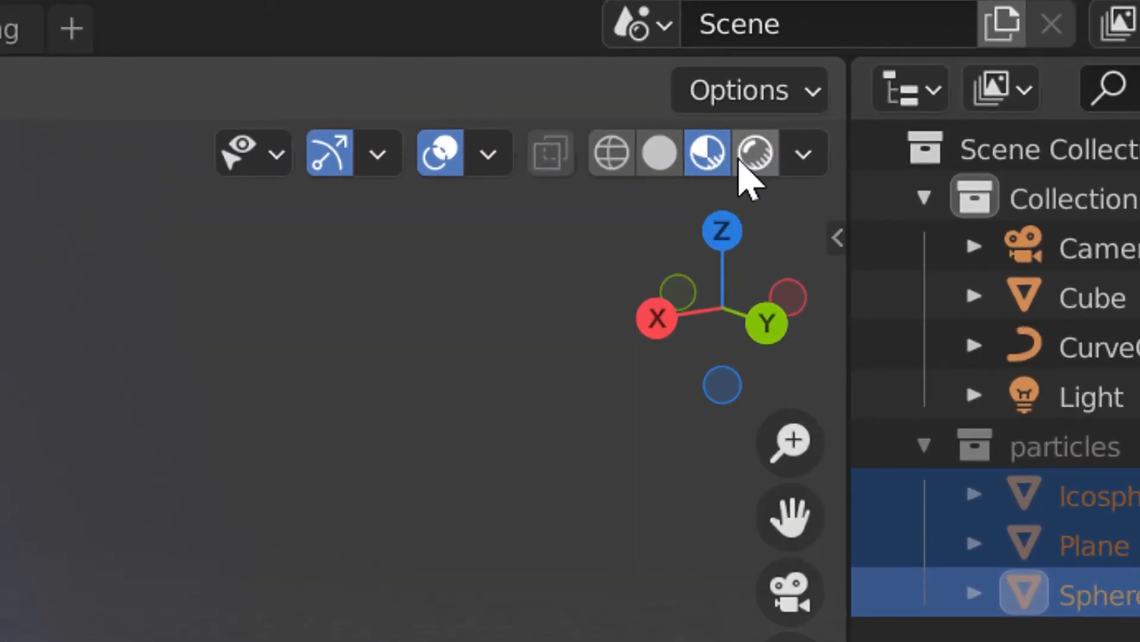
pyautogui.click(742, 159)
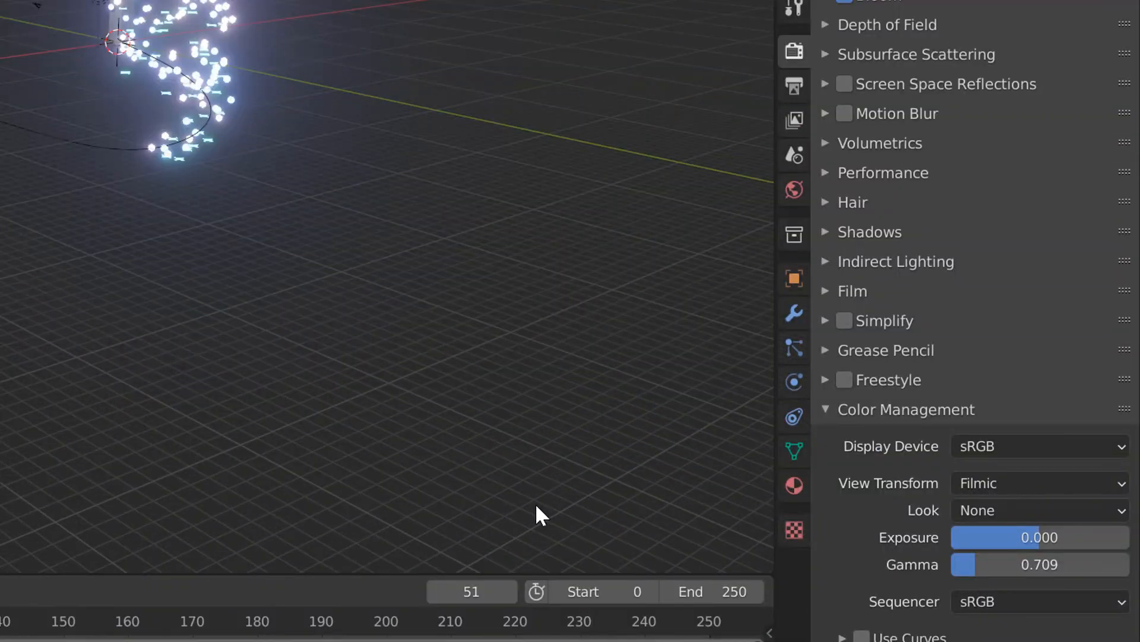
pyautogui.press('Escape')
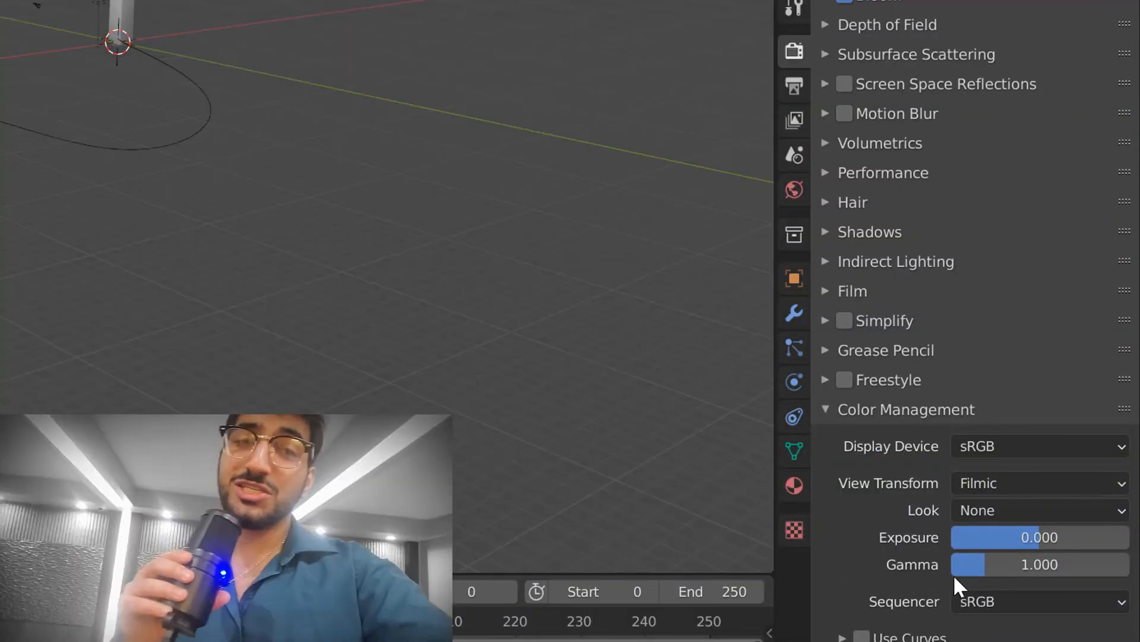
# Step: Set the Color Management Exposure to 2.557 and choose a Look preset
pyautogui.doubleClick(1044, 538)
pyautogui.write('2.')
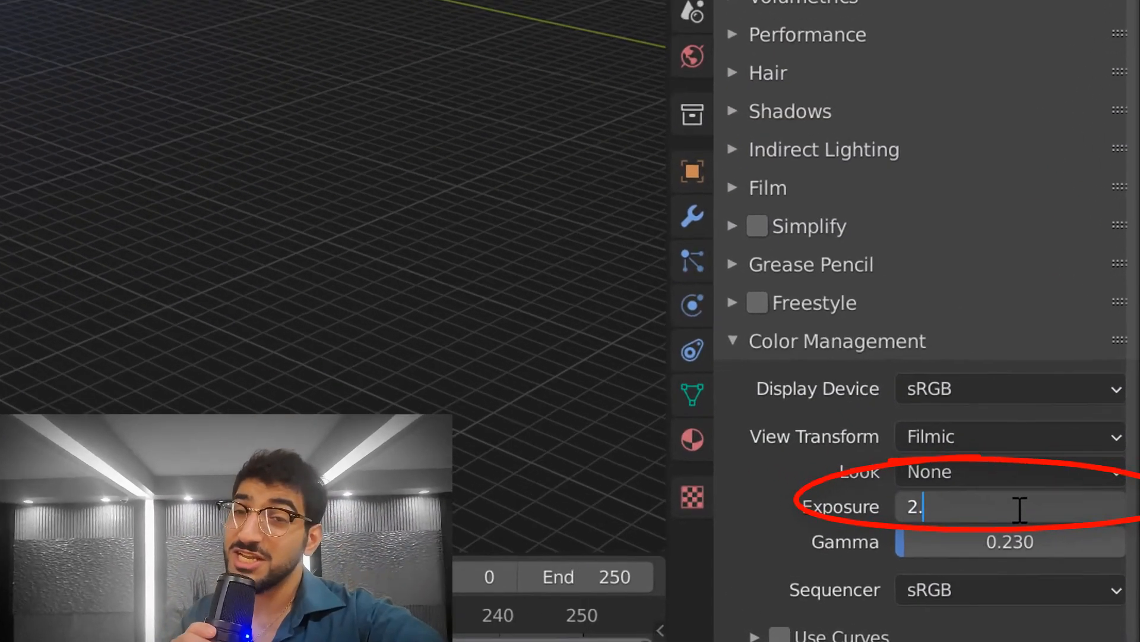
pyautogui.write('557')
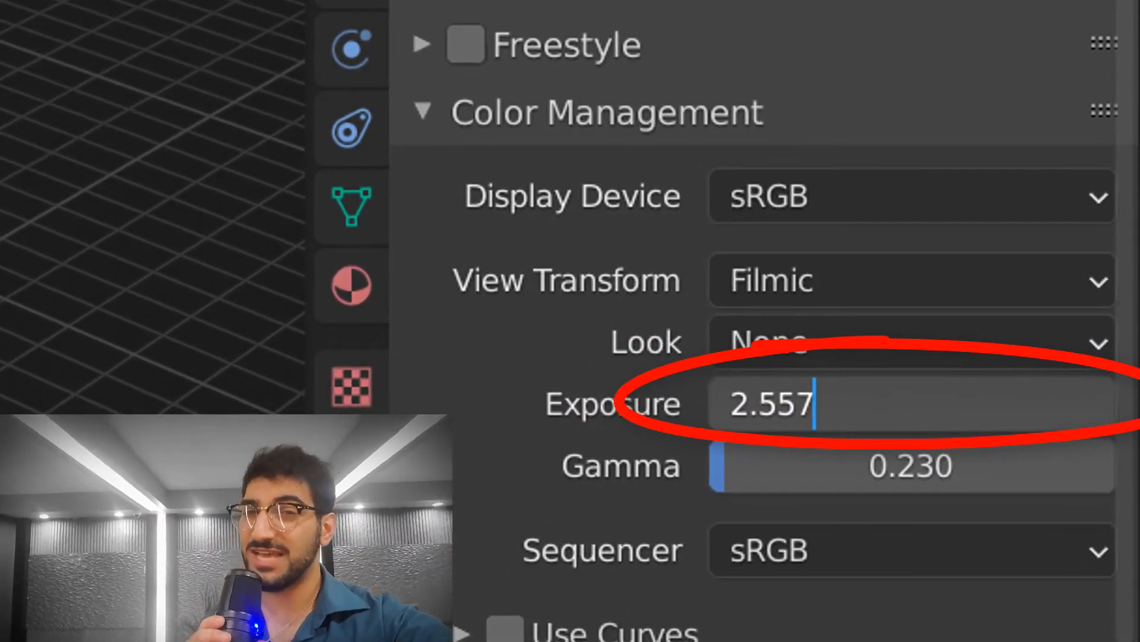
pyautogui.press('Return')
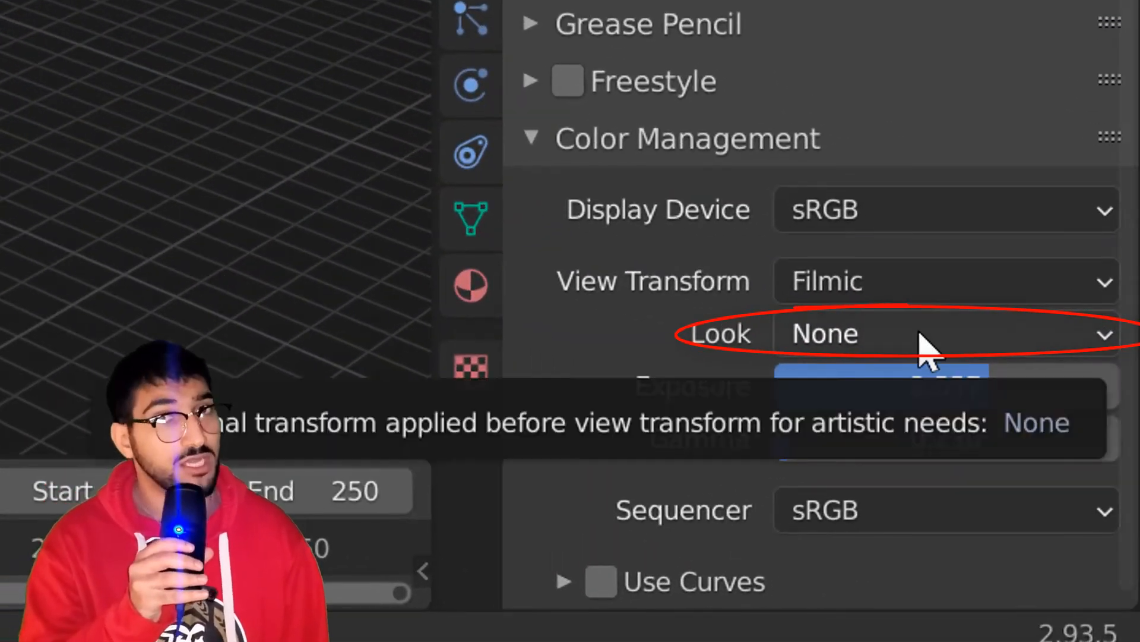
pyautogui.click(922, 338)
pyautogui.click(843, 125)
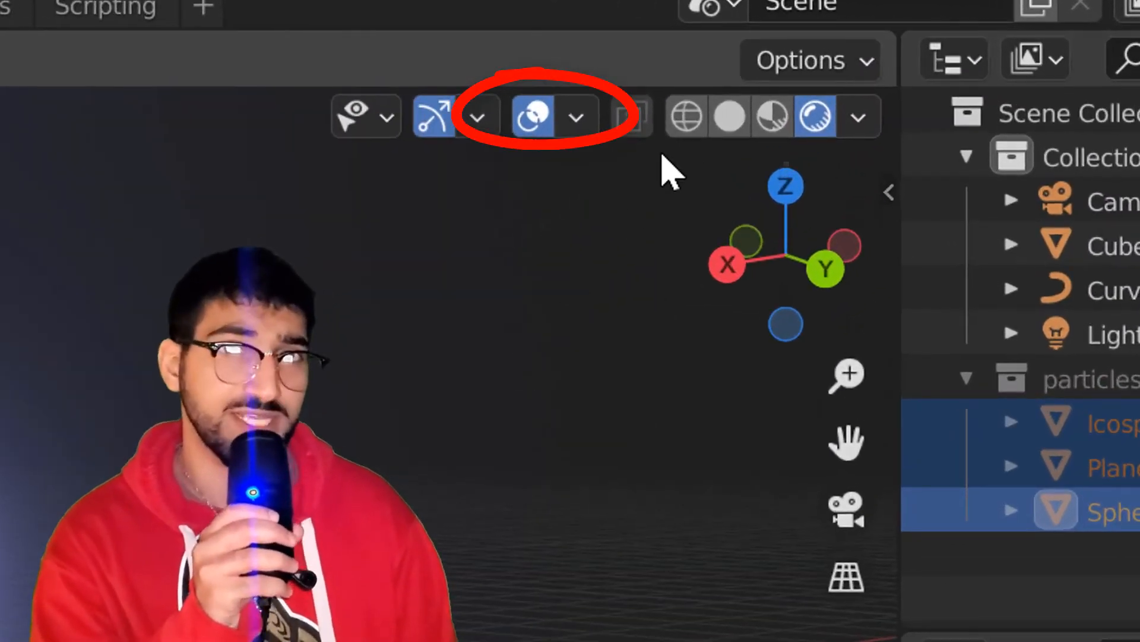
# Step: Hide the floor grid and axes in the viewport overlays and review the particle animation from the camera and from farther away
pyautogui.click(576, 117)
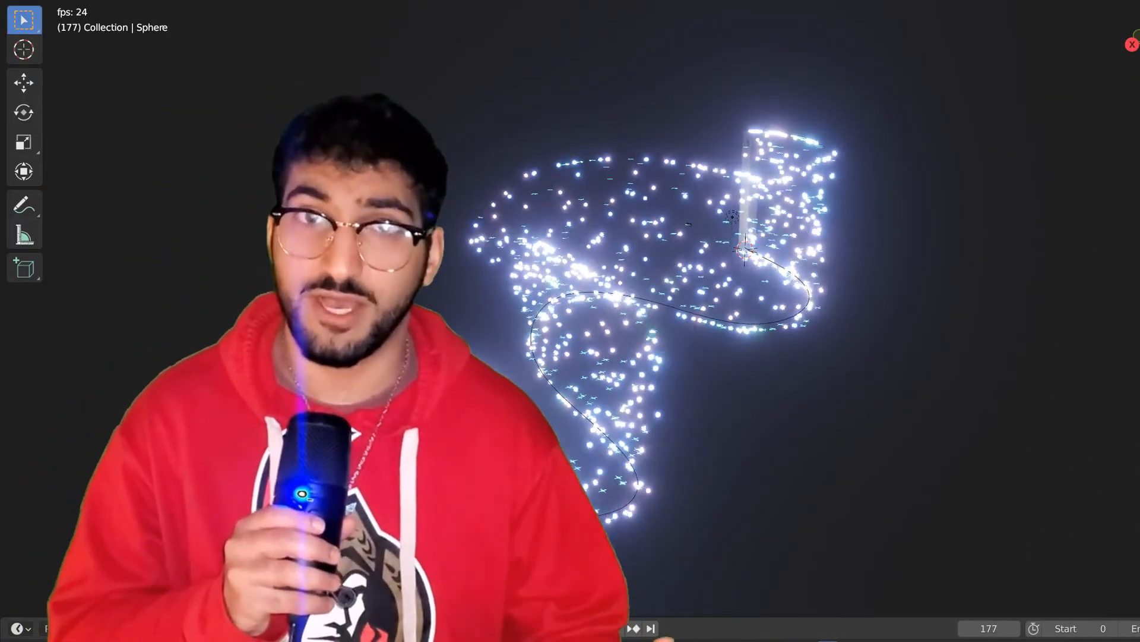
pyautogui.press('KP_0')
pyautogui.scroll(-4, 942, 337)
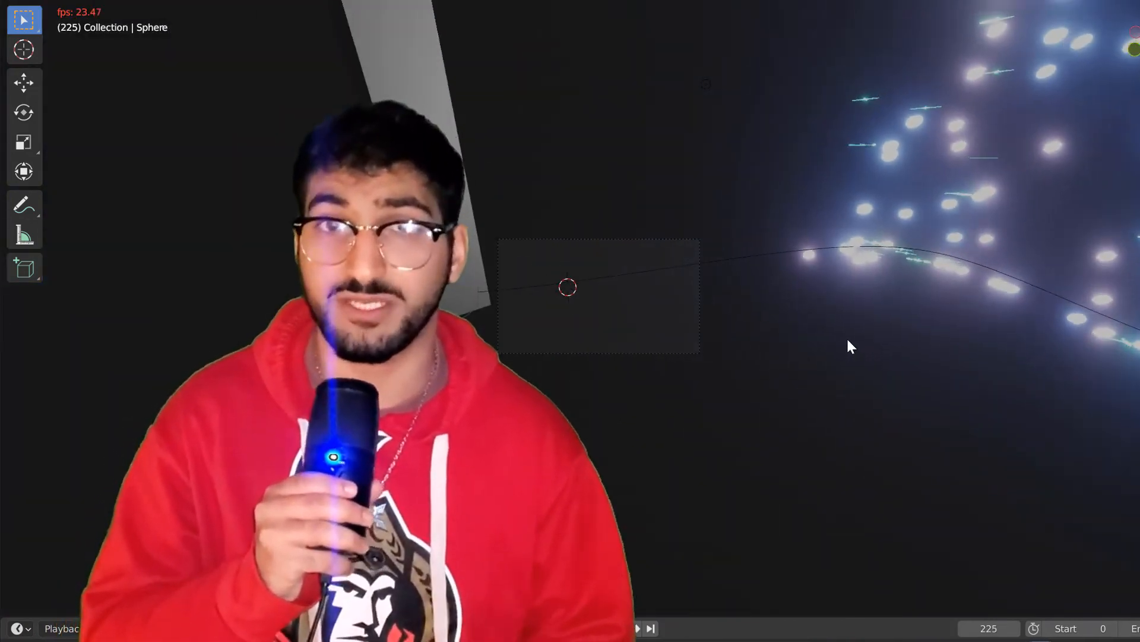
pyautogui.scroll(4, 717, 349)
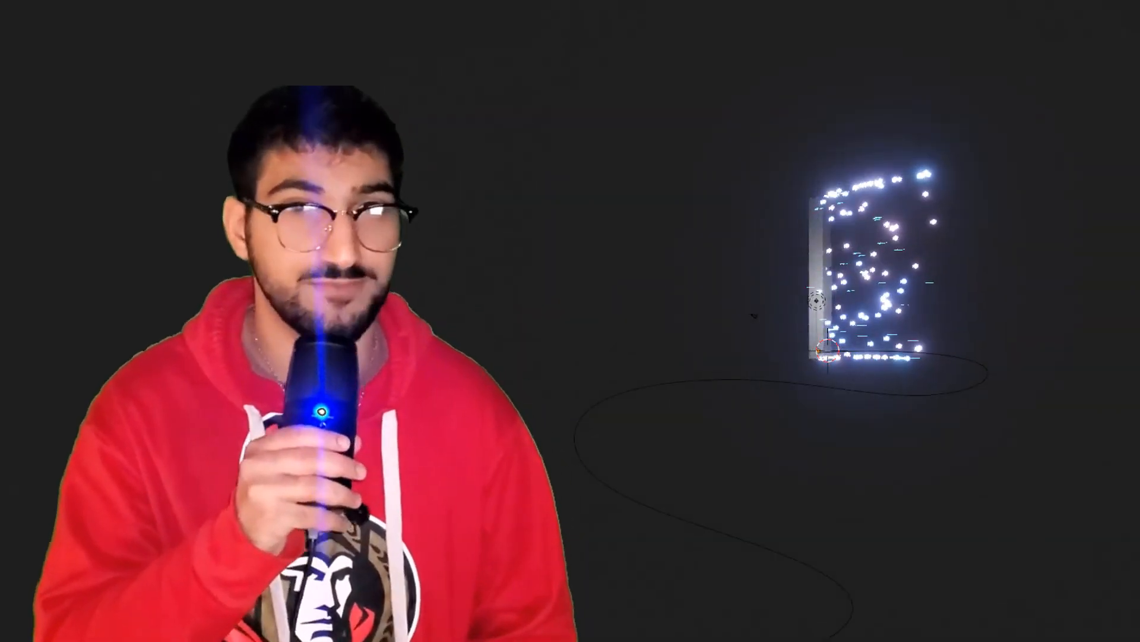